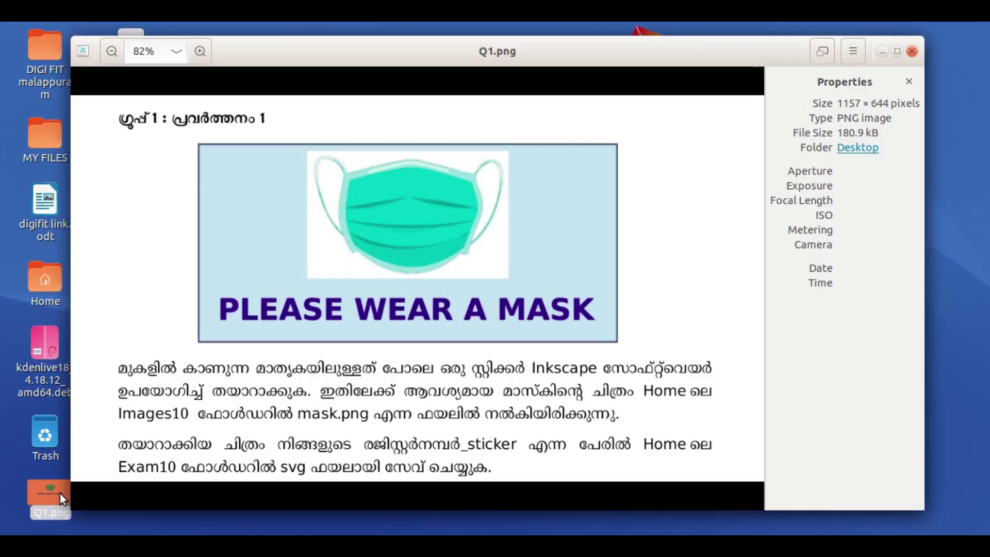
Hide the image properties panel and maximize the viewer to read the Q1.png task sheet.
click(909, 82)
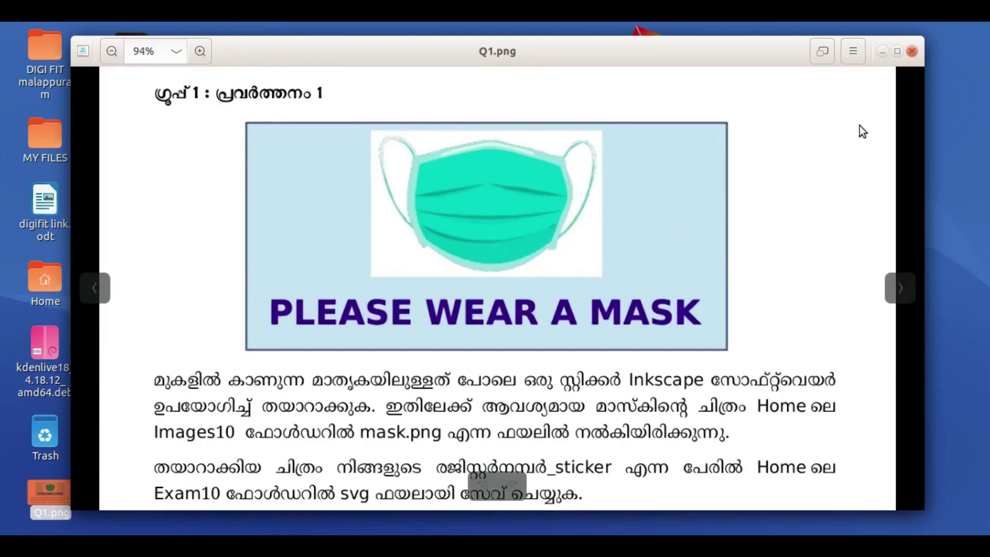
click(898, 51)
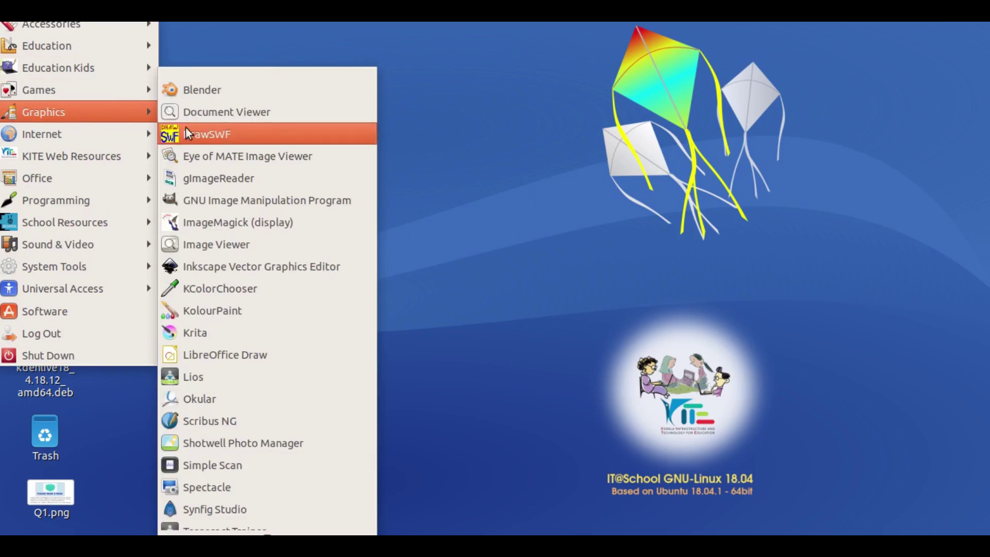
Launch Inkscape Vector Graphics Editor from the Graphics applications.
click(258, 265)
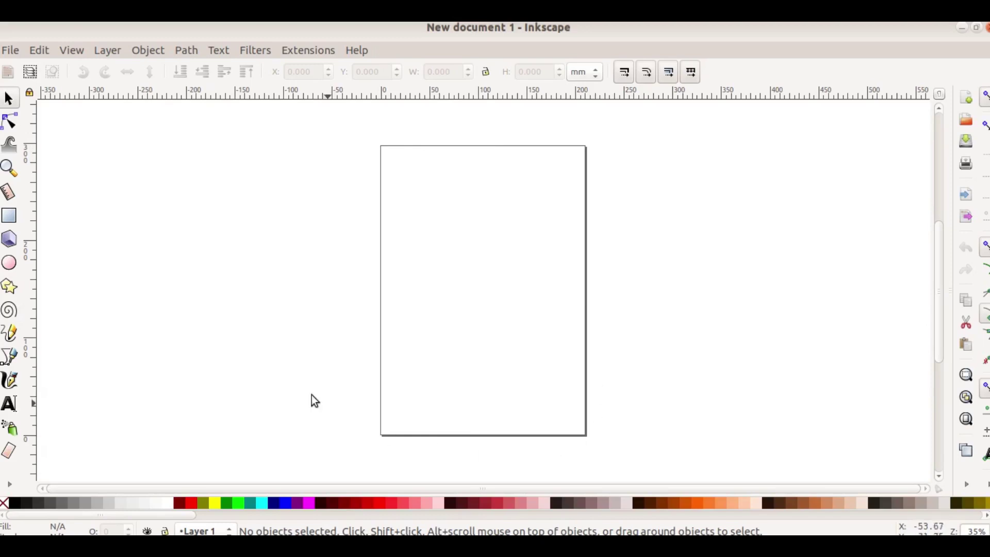
click(15, 51)
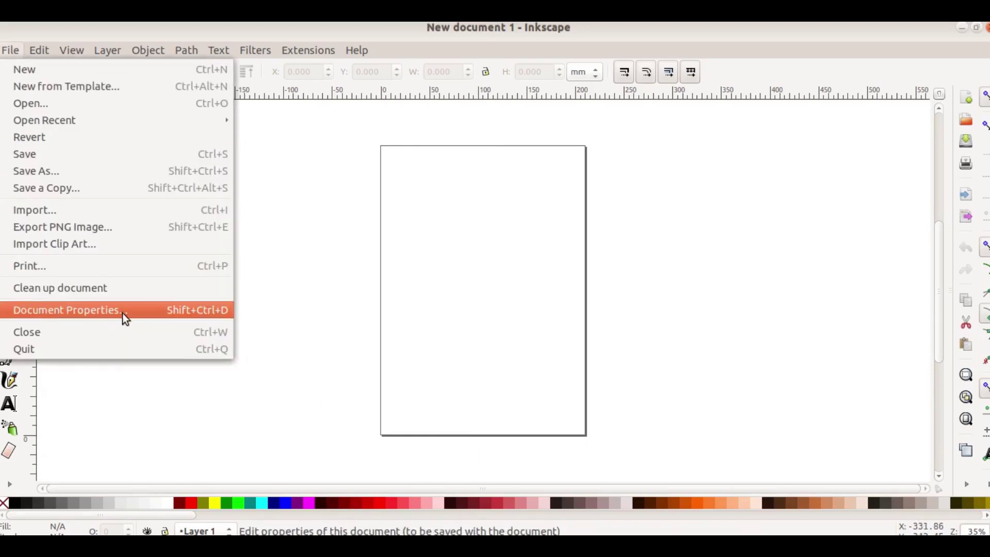
Turn off Show page border in Document Properties and close the dialog.
click(138, 312)
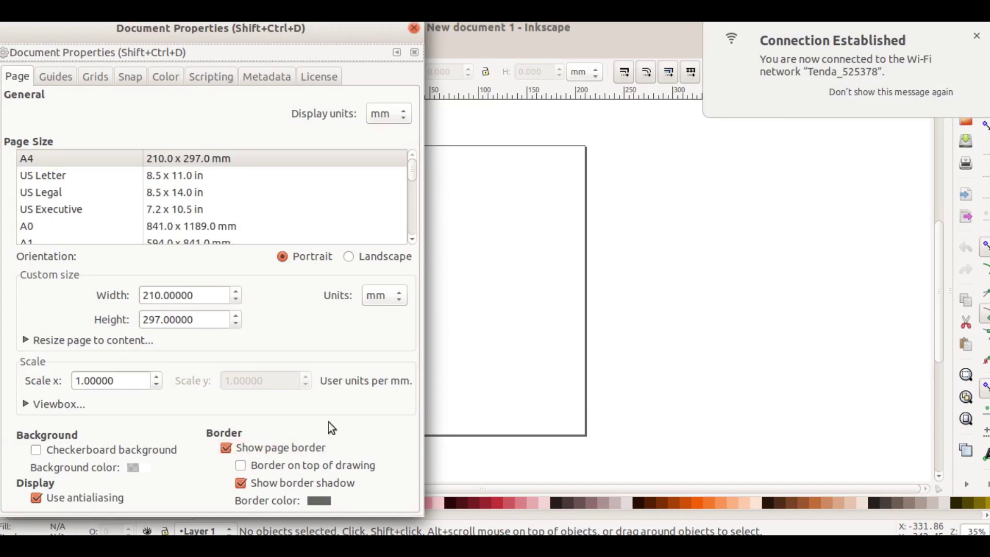
click(226, 447)
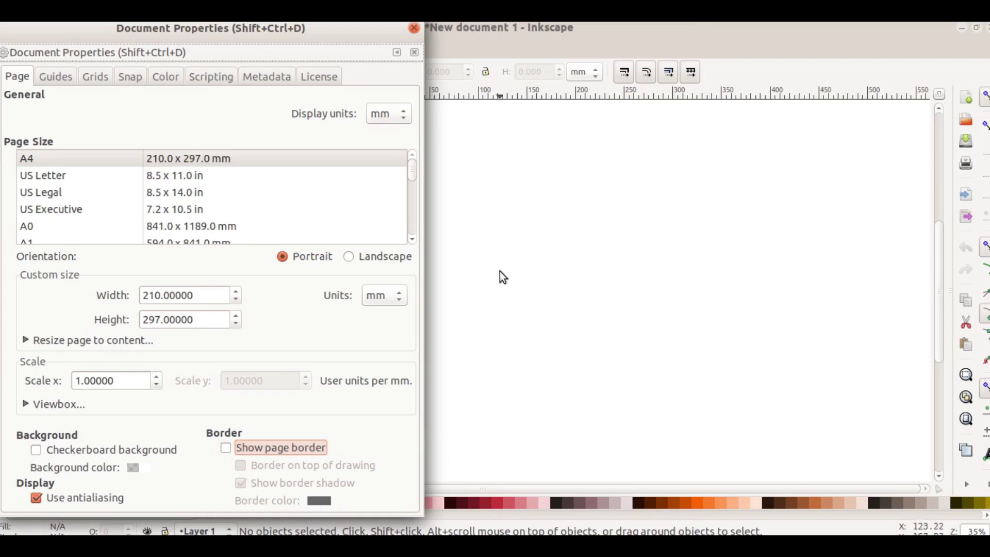
click(413, 27)
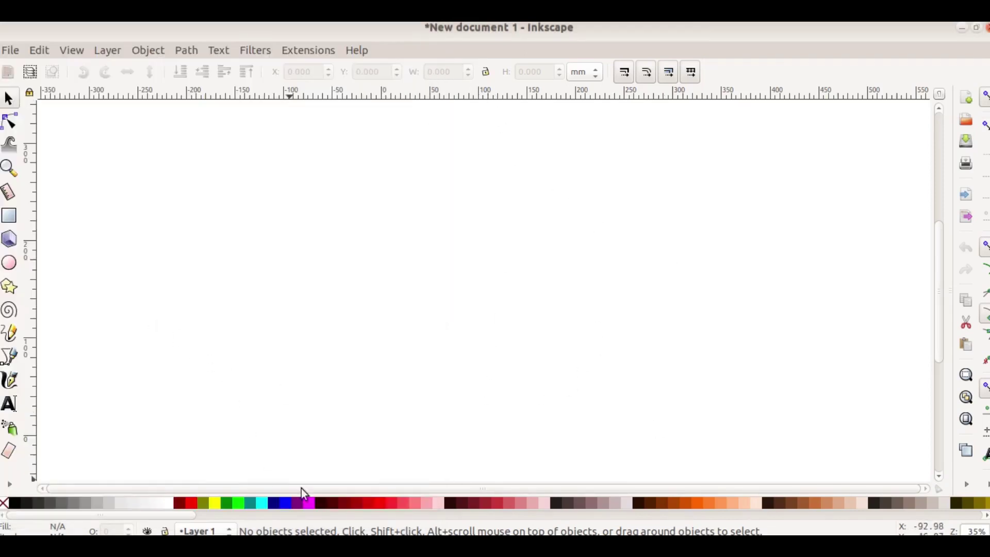
key(alt+Tab)
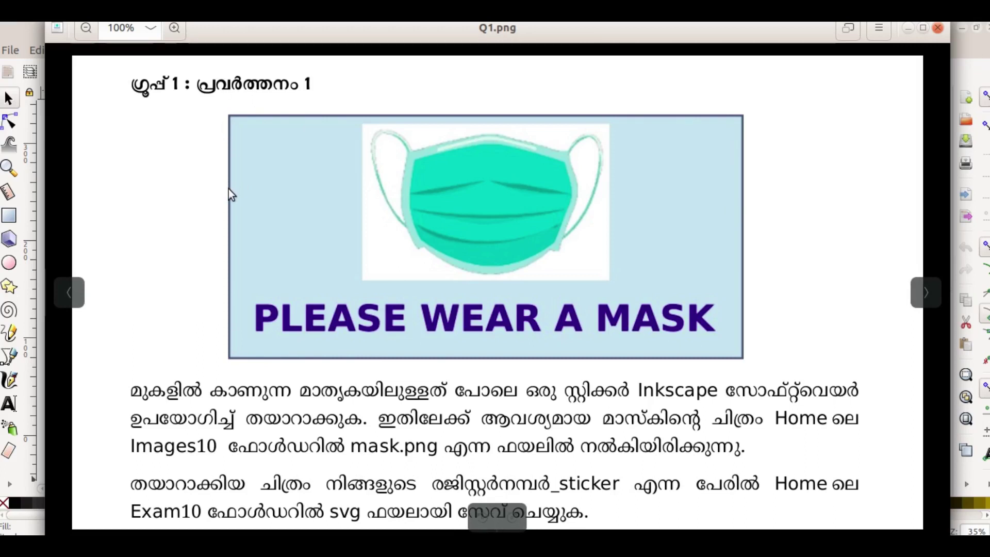
click(908, 28)
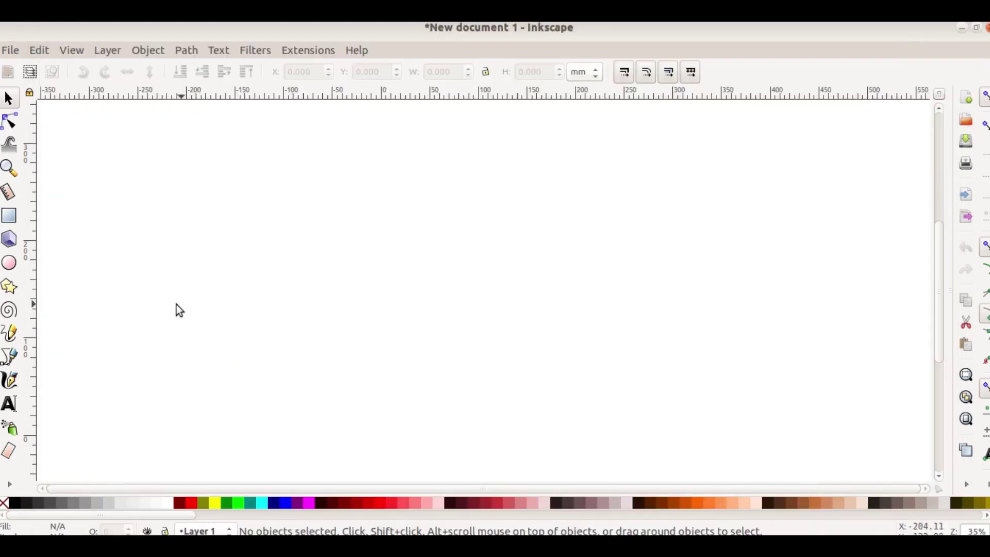
Draw a wide 503.464 × 254.756 mm rectangle and fill it with Aqua (#00FFFF).
click(17, 220)
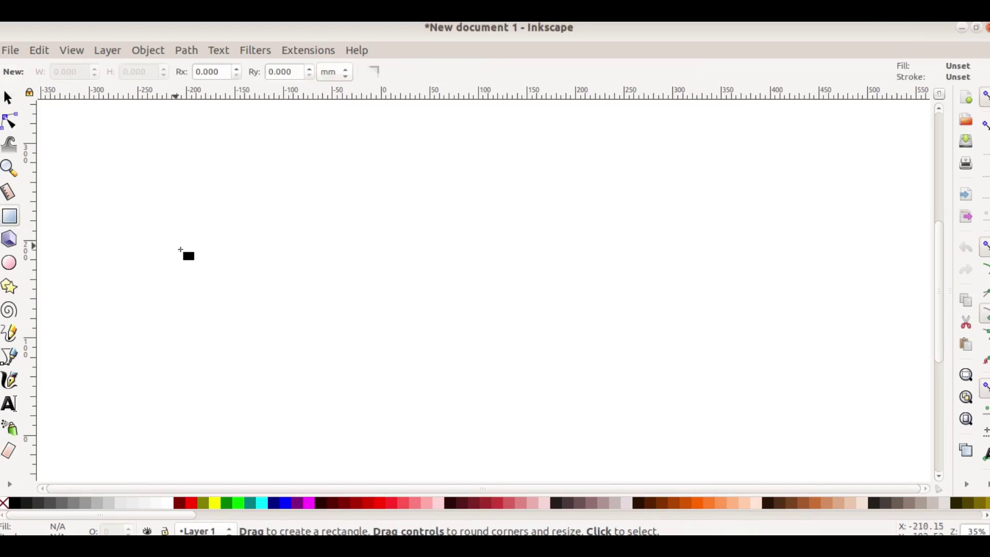
mouse_move(298, 175)
mouse_down()
mouse_move(306, 234)
mouse_move(755, 400)
mouse_move(780, 400)
mouse_move(786, 422)
mouse_up()
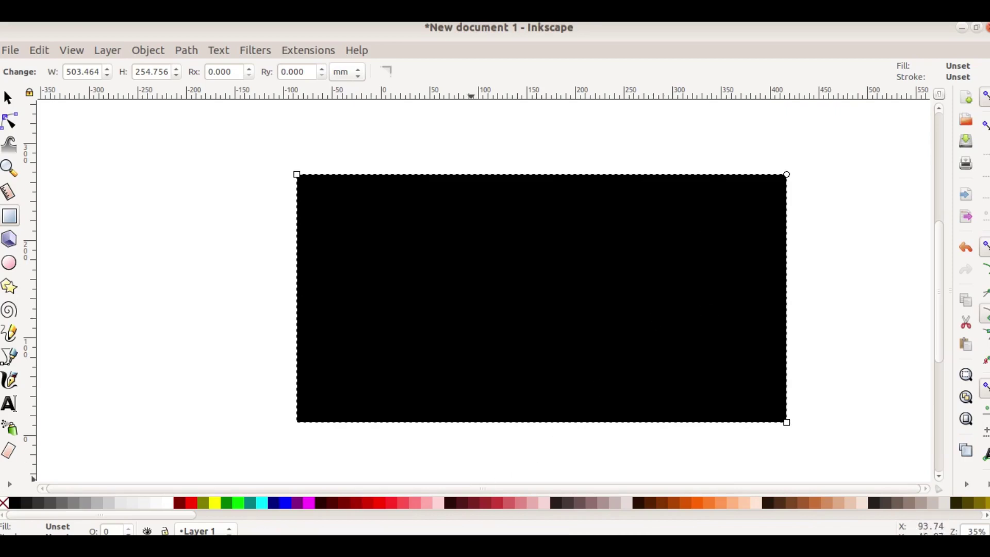
click(397, 526)
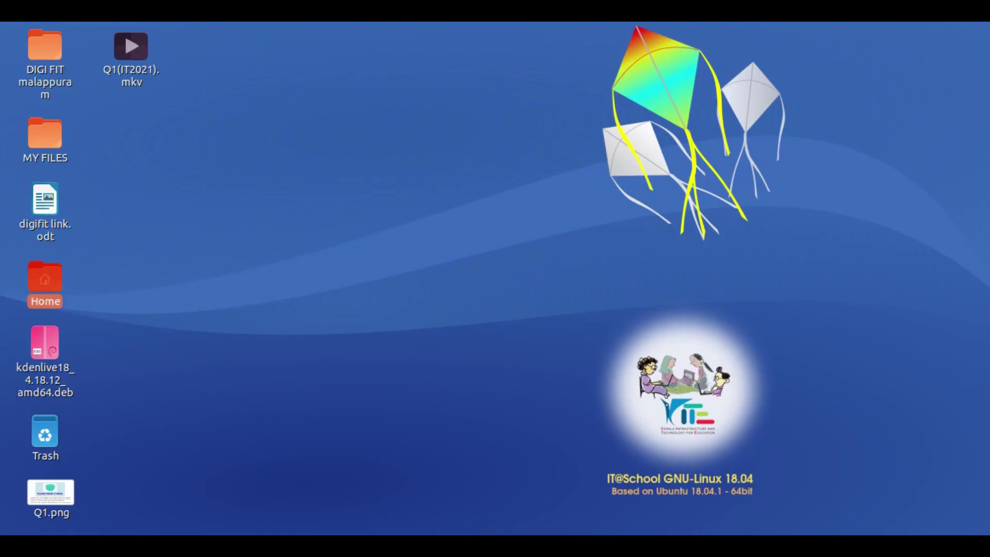
click(397, 526)
click(250, 527)
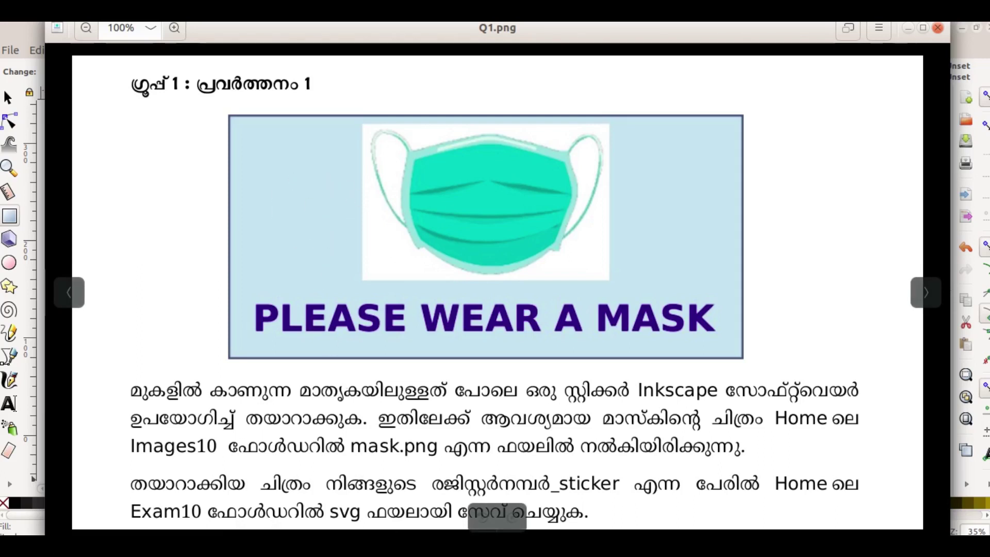
click(397, 526)
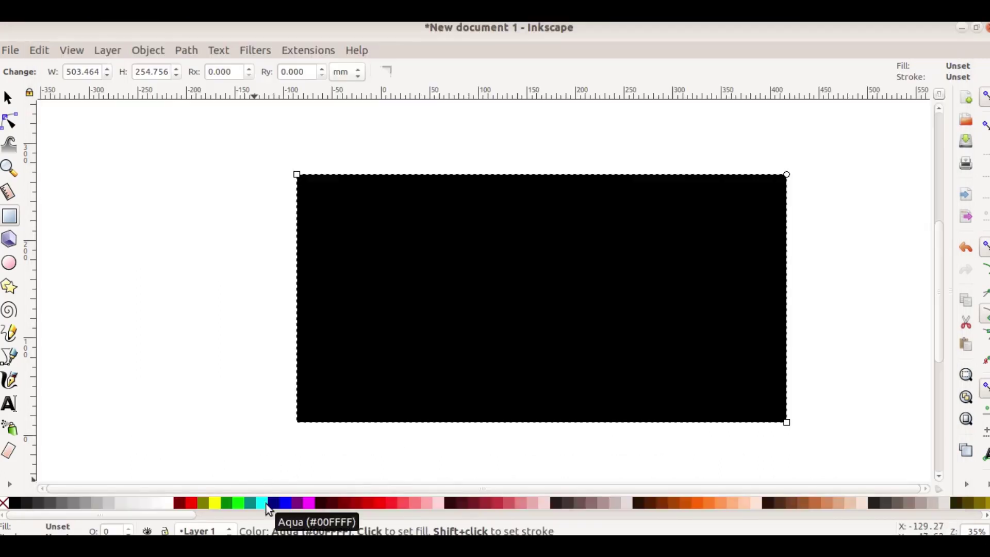
click(266, 504)
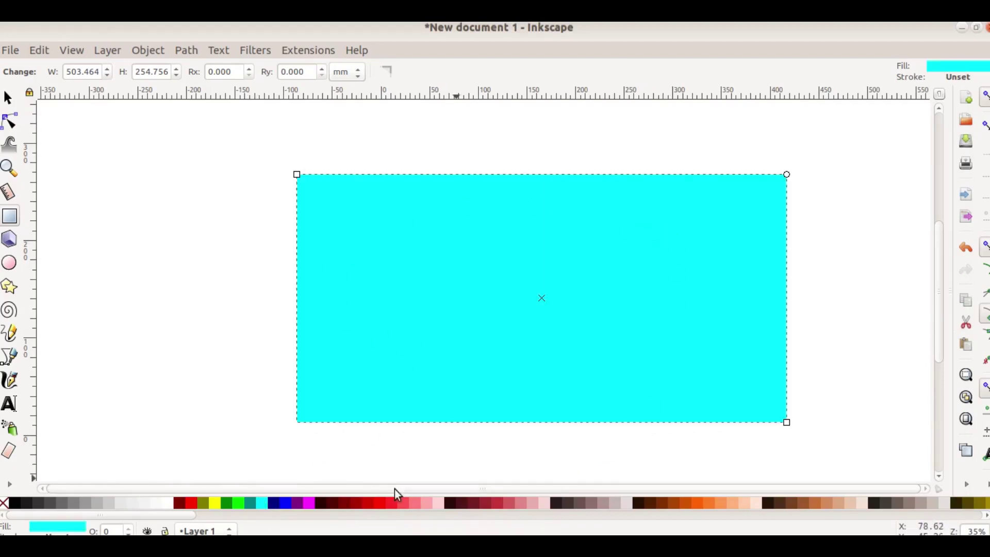
key(alt+Tab)
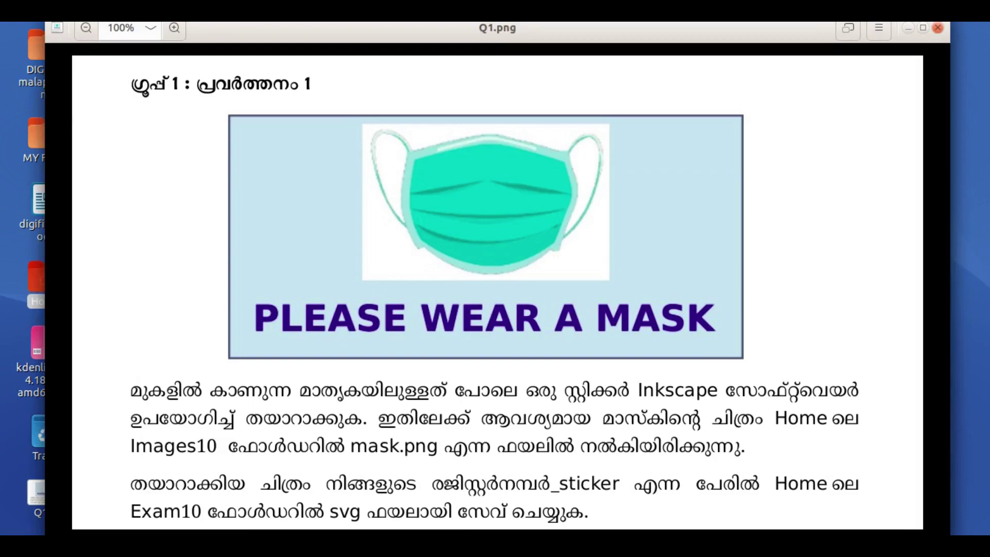
key(alt+Tab)
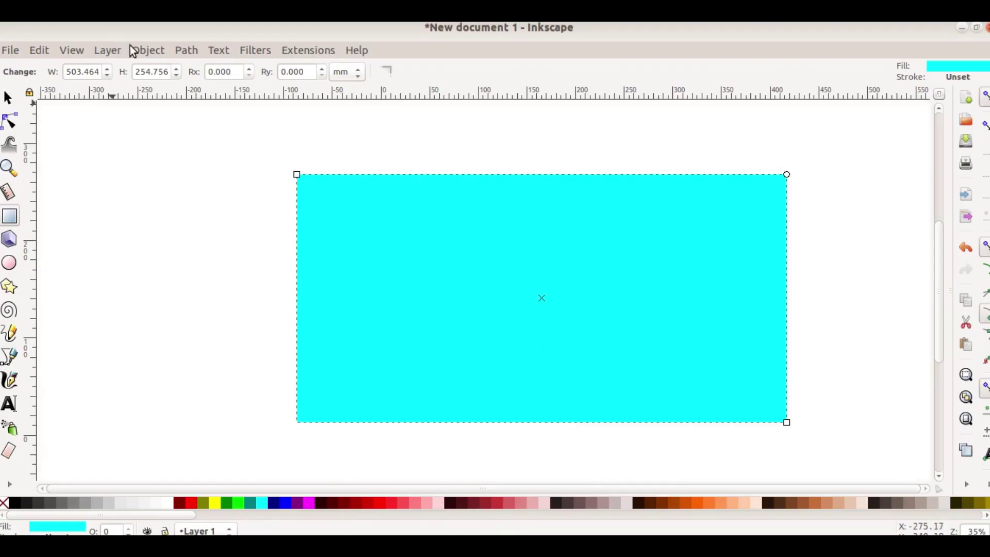
Open the Fill and Stroke settings for the selected rectangle.
click(150, 52)
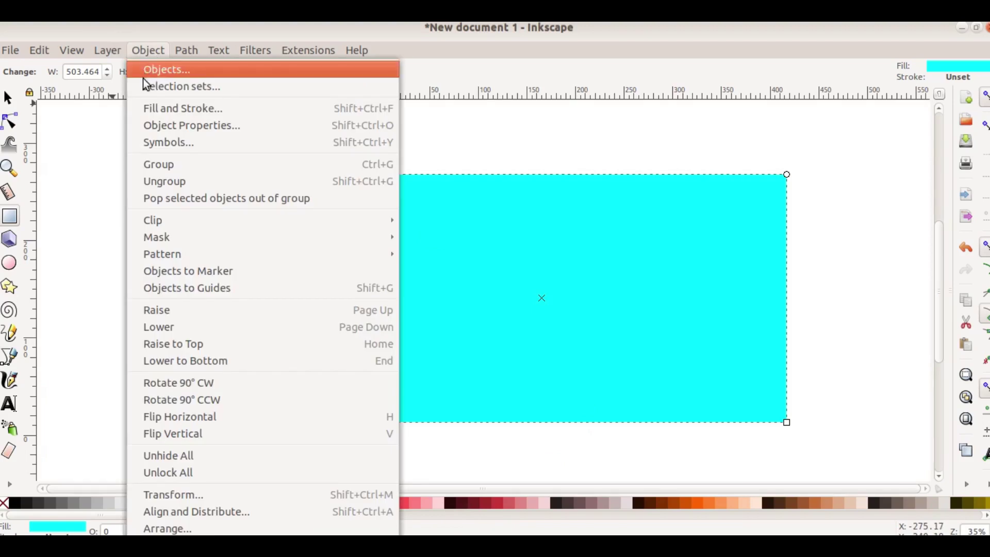
click(147, 112)
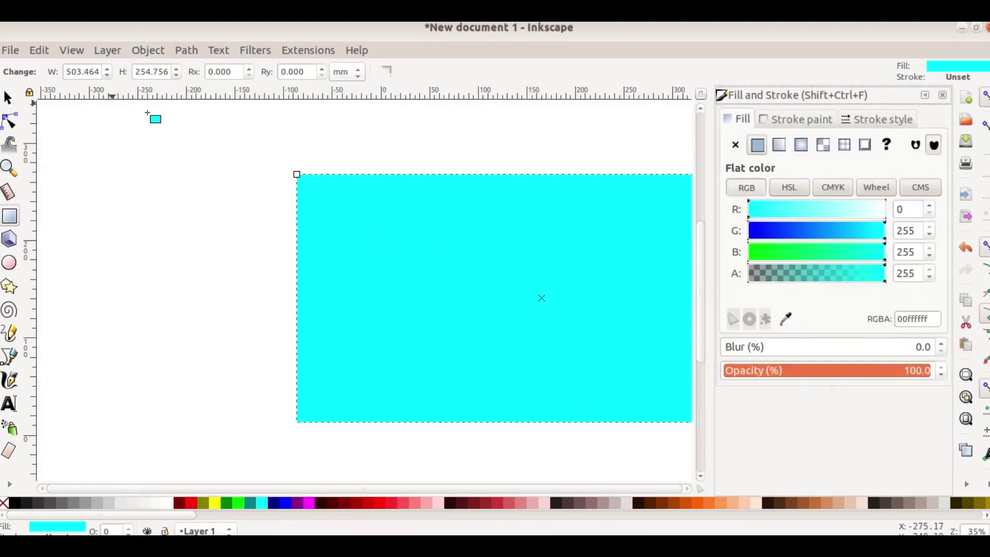
click(10, 98)
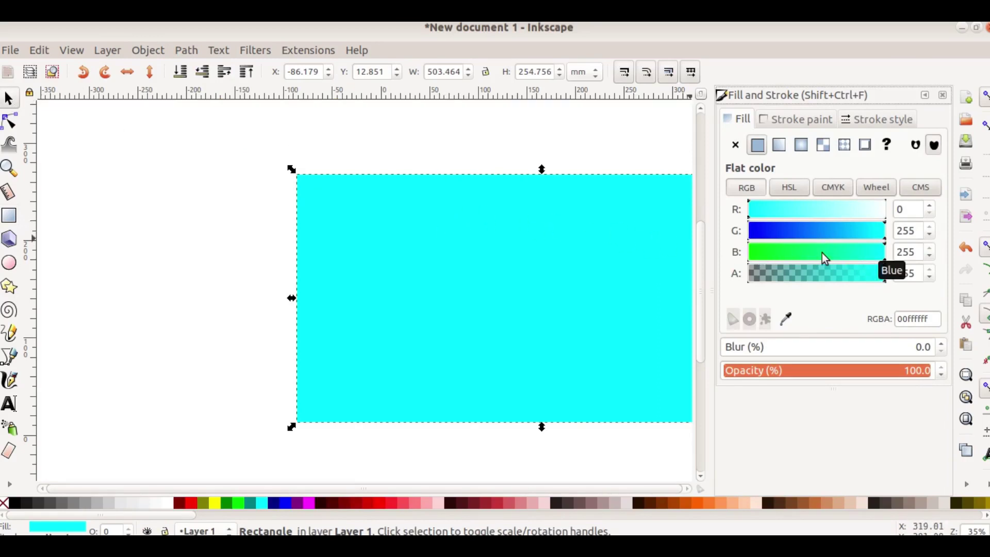
Adjust the red and green fill components to light blue RGBA 9ec6ffff, matching the task sheet.
click(877, 237)
click(876, 231)
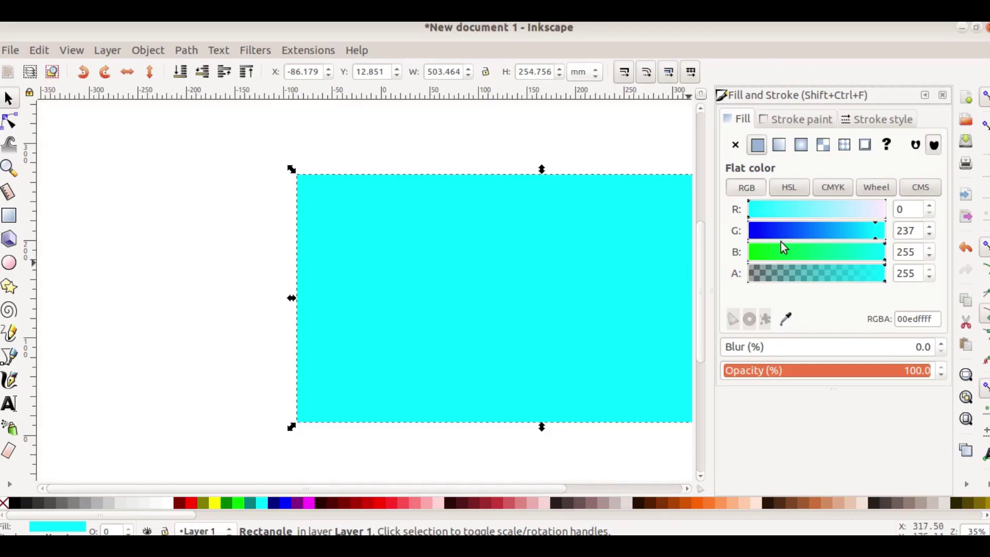
click(877, 210)
drag(874, 205, 853, 210)
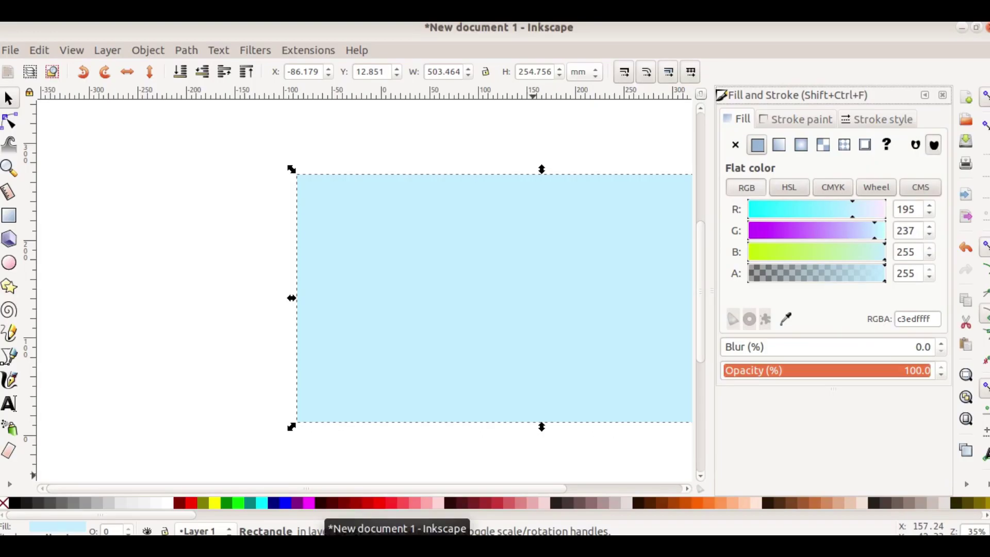
click(853, 221)
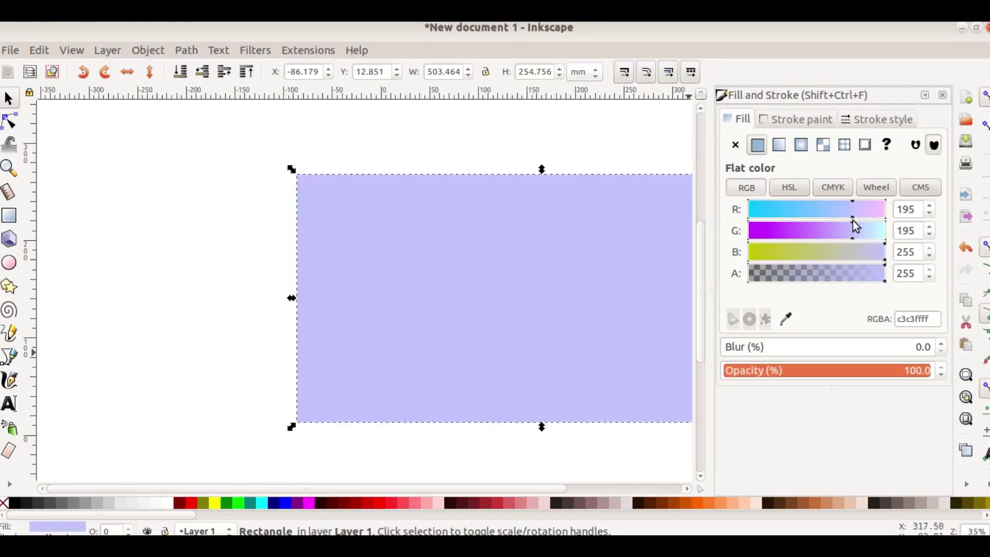
click(855, 217)
drag(855, 216, 833, 217)
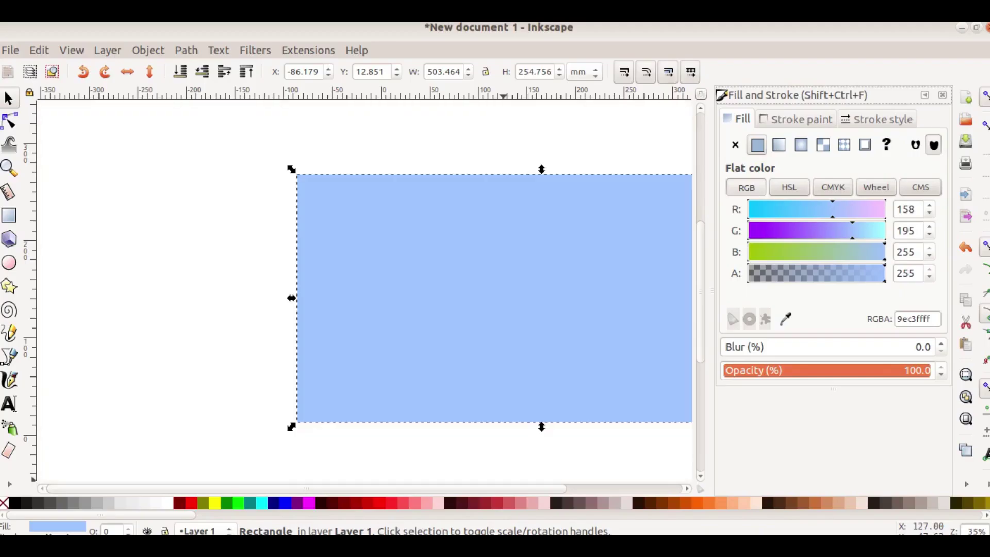
drag(855, 239, 868, 237)
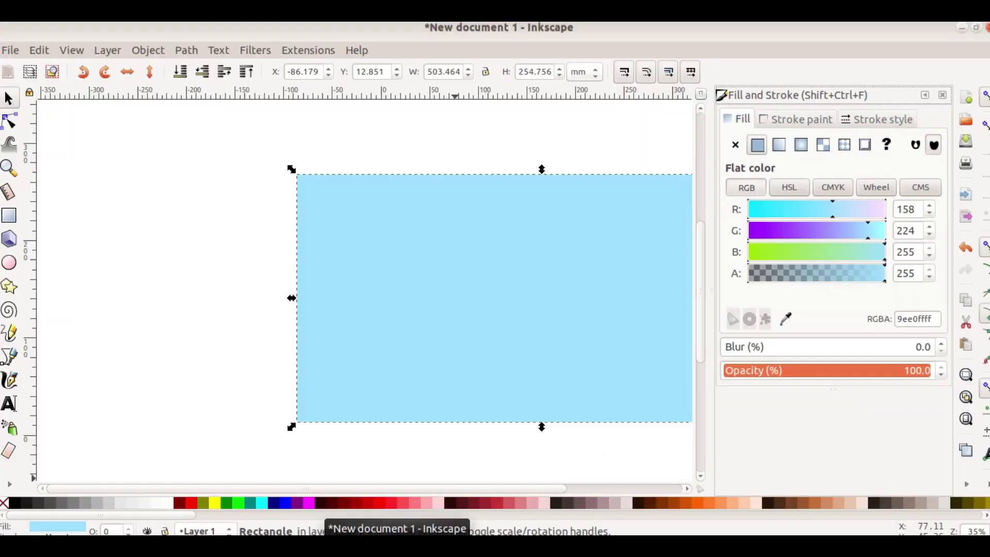
drag(870, 238, 855, 239)
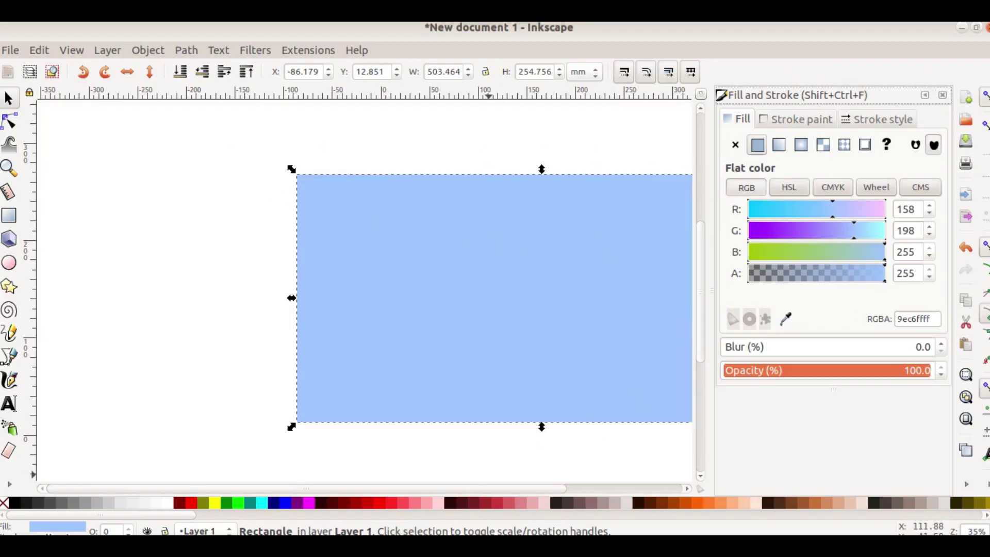
key(alt+Tab)
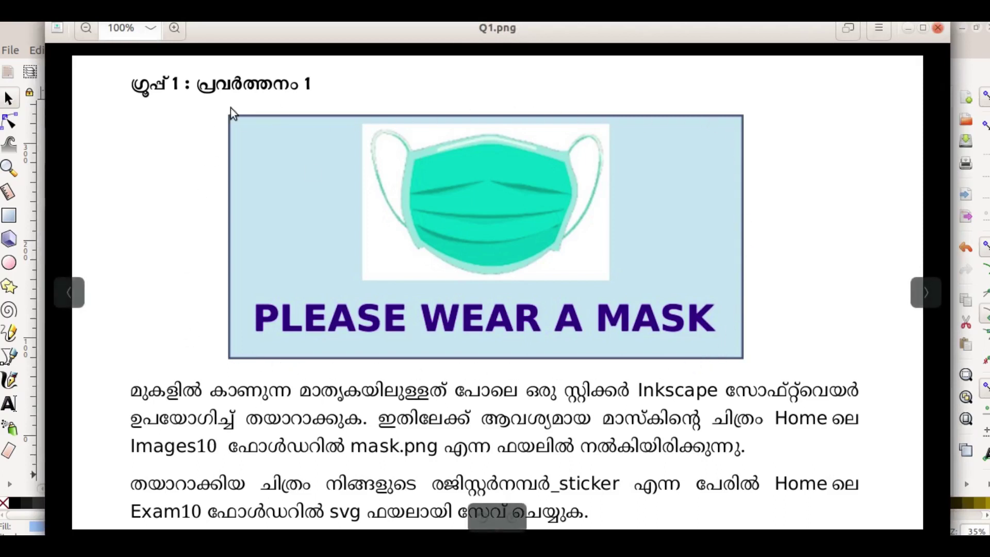
key(alt+Tab)
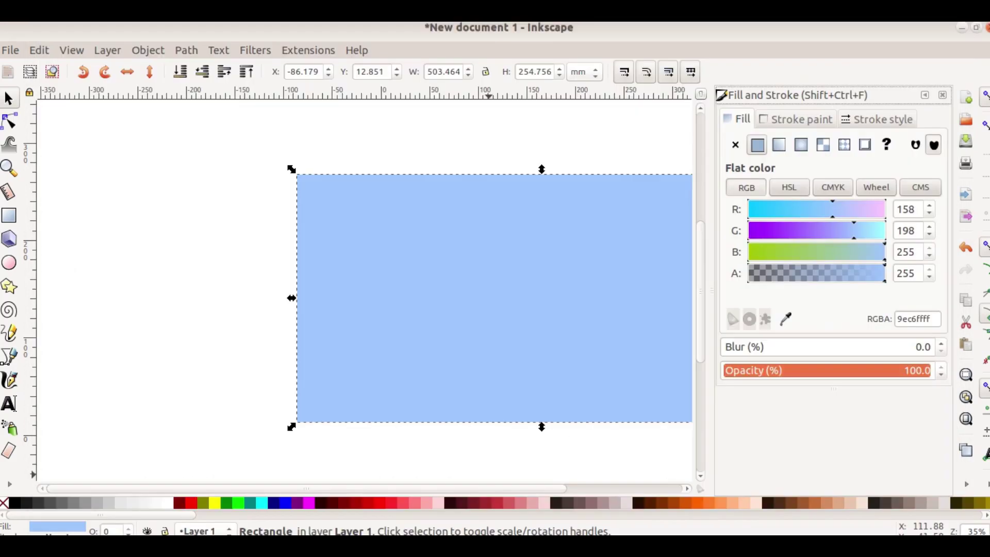
Give the rectangle a flat dark blue stroke colour.
click(798, 119)
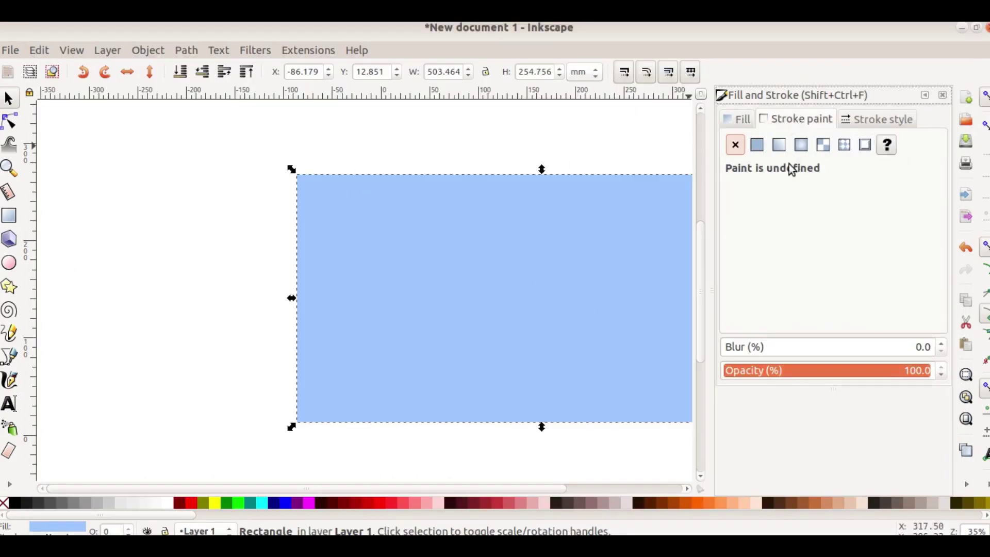
click(764, 149)
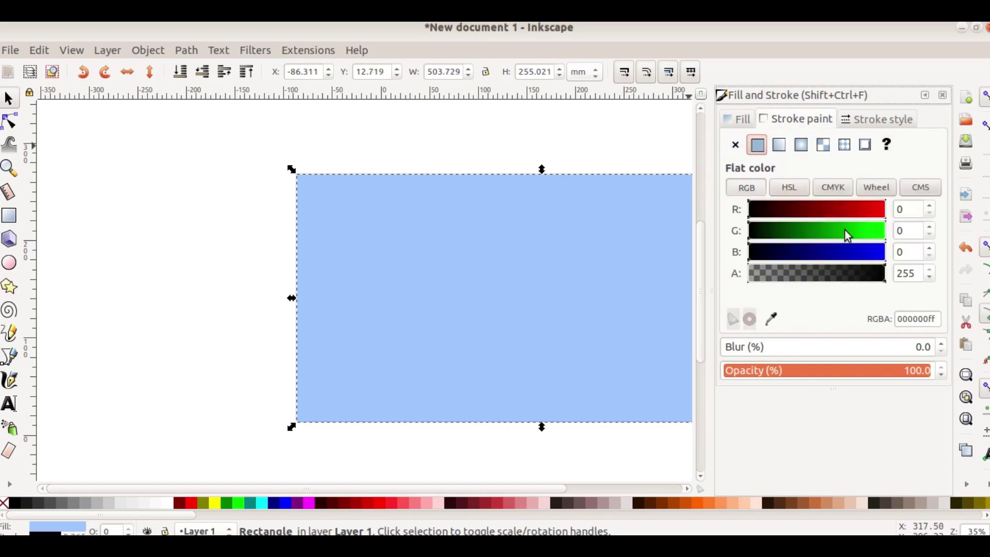
drag(839, 249, 836, 253)
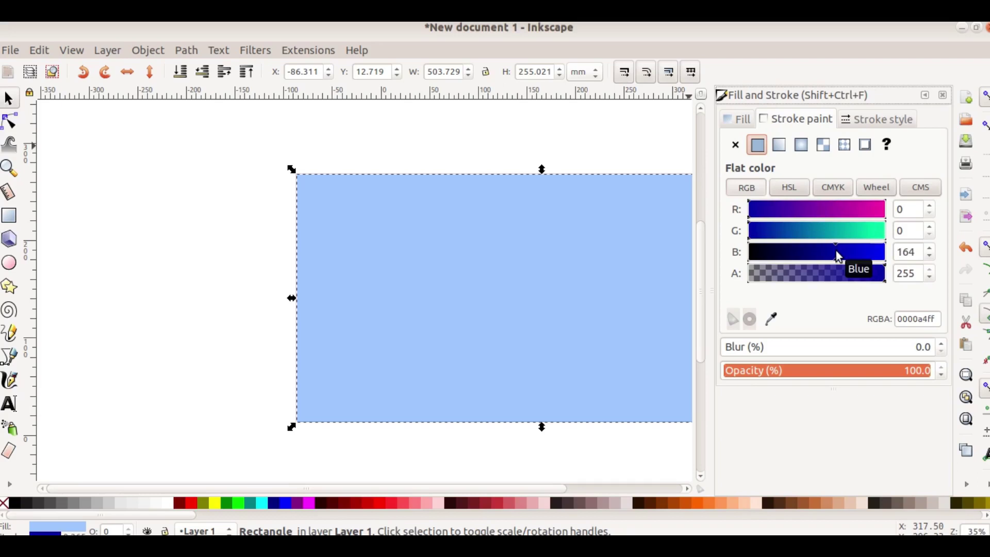
Set the stroke width to 3 mm and close Fill and Stroke.
click(871, 117)
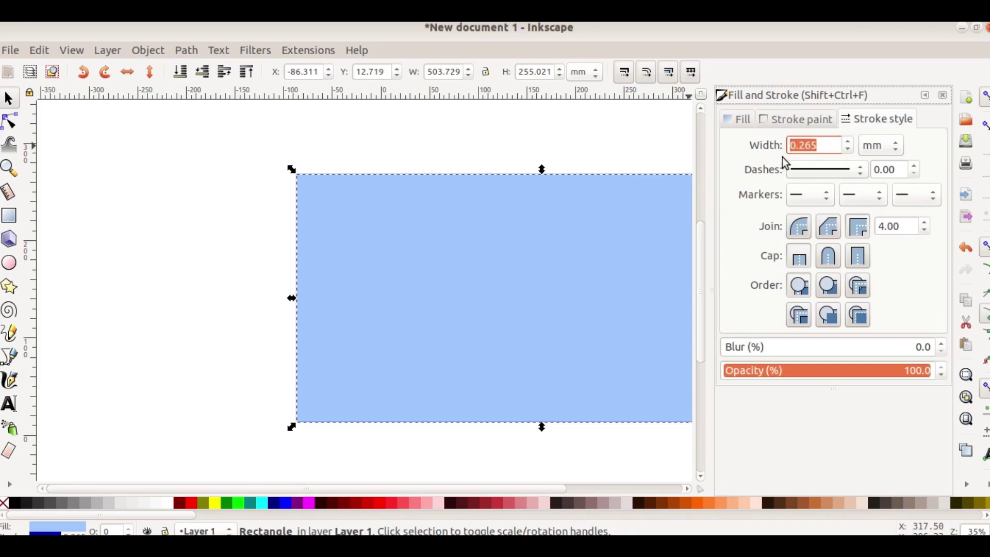
text(3)
click(898, 146)
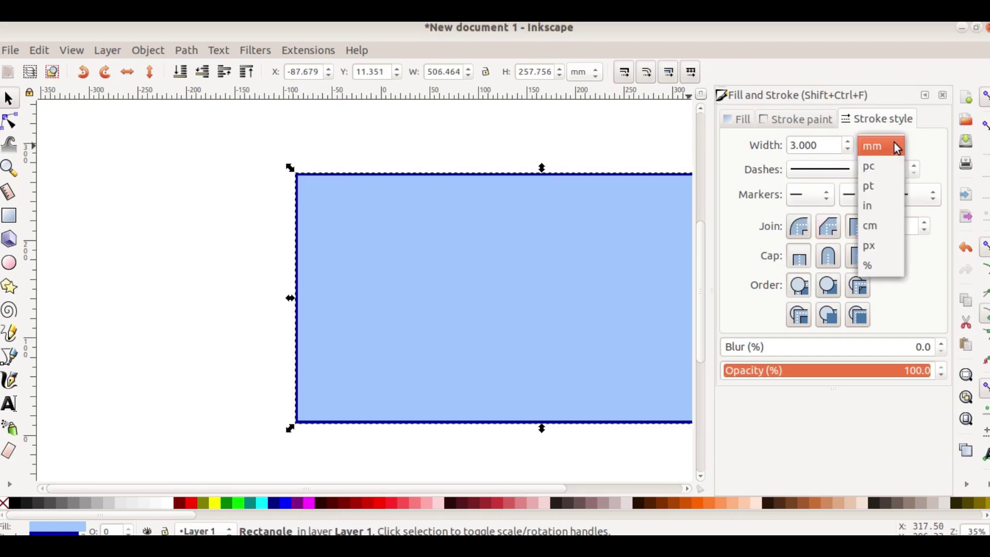
click(927, 166)
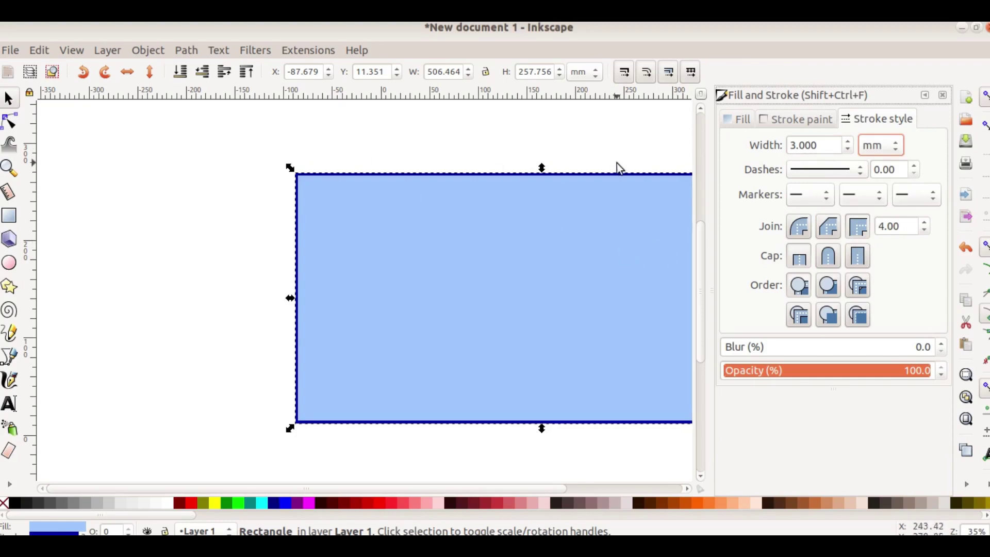
click(943, 96)
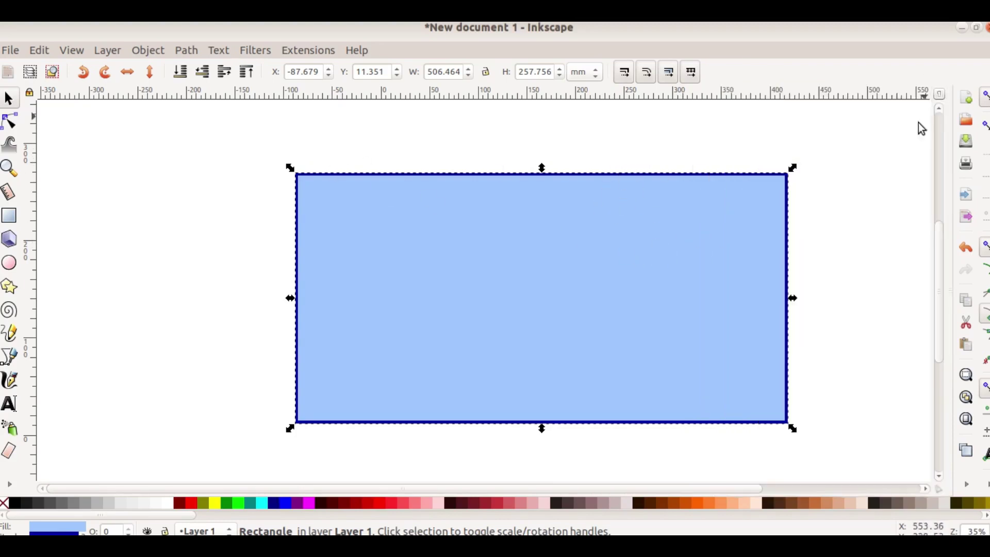
click(583, 148)
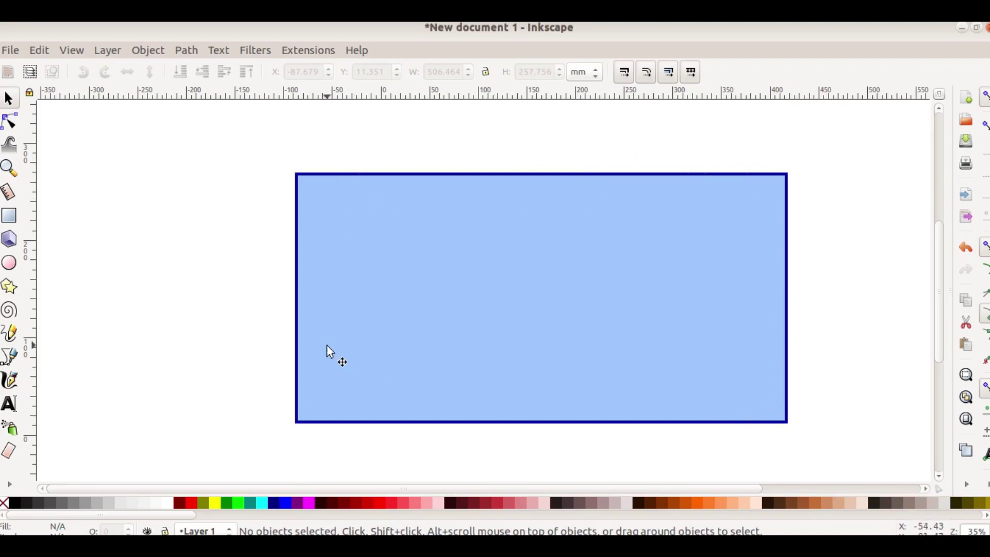
key(alt+Tab)
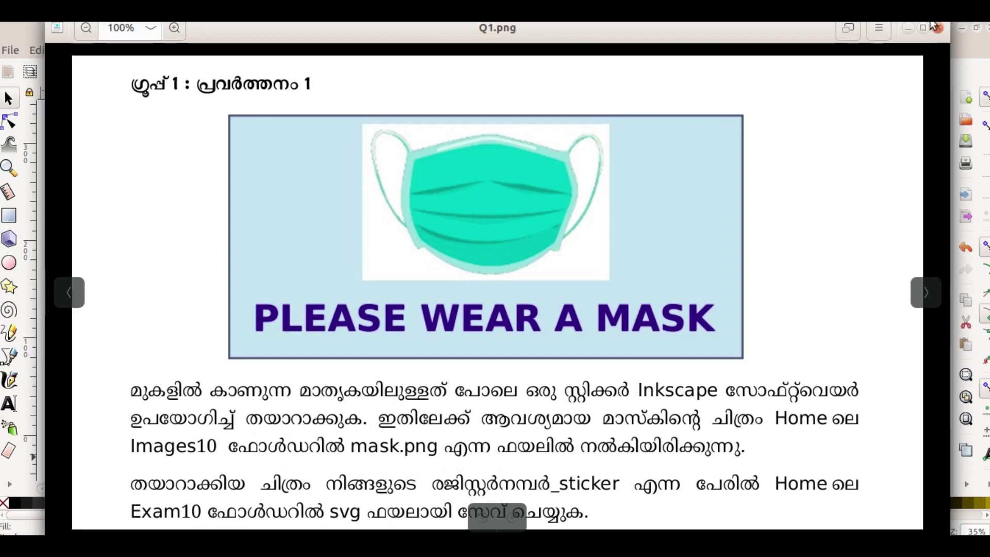
click(909, 30)
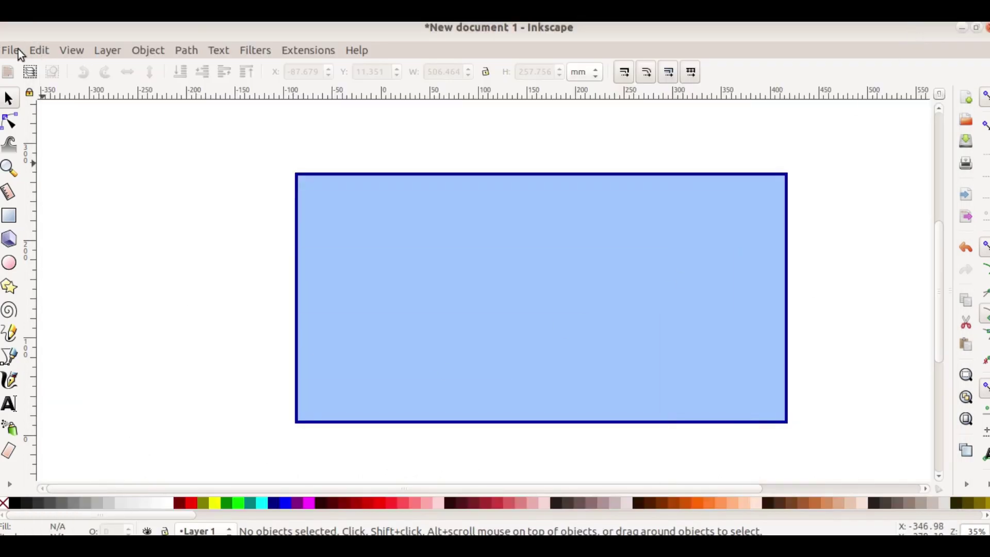
Import mask.png from the Images10 folder as an embedded image.
click(19, 53)
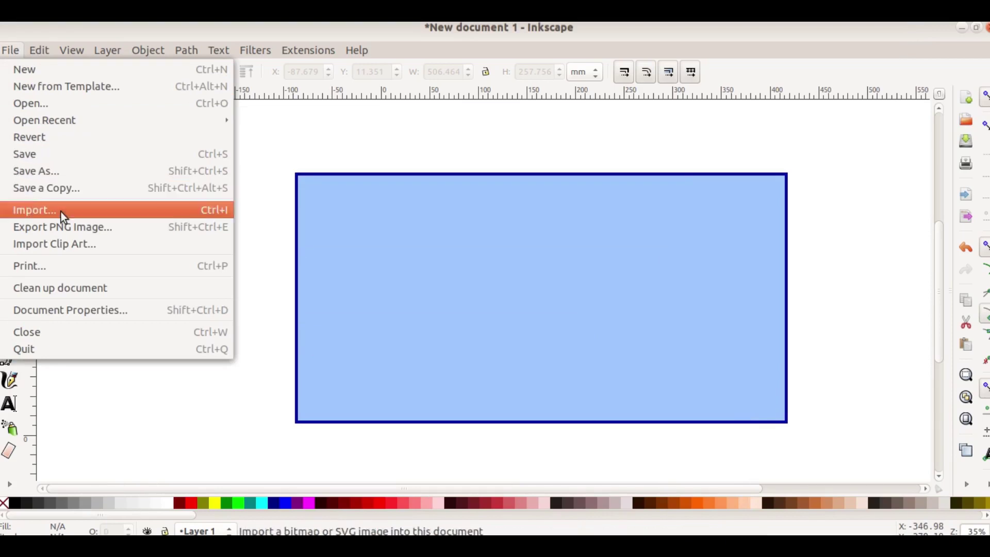
click(119, 209)
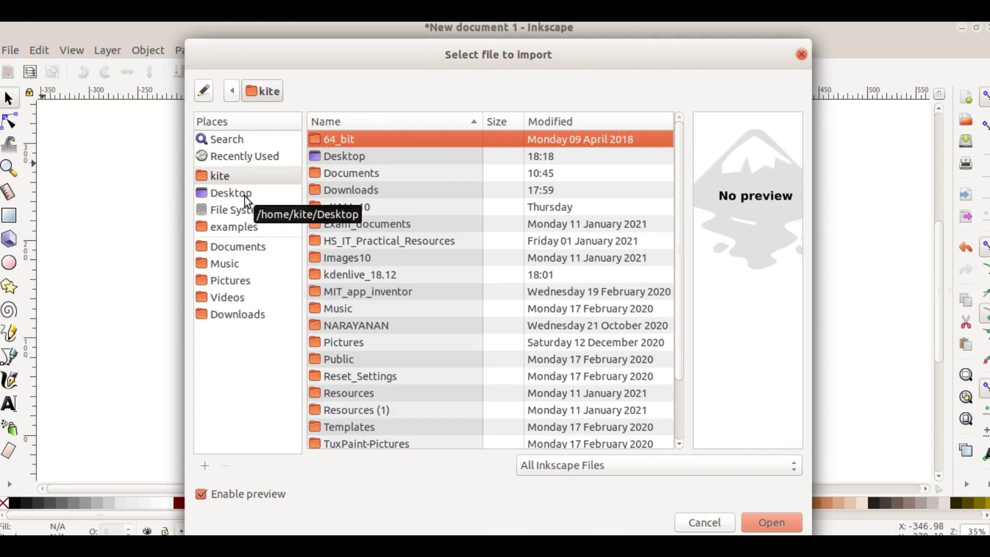
click(224, 176)
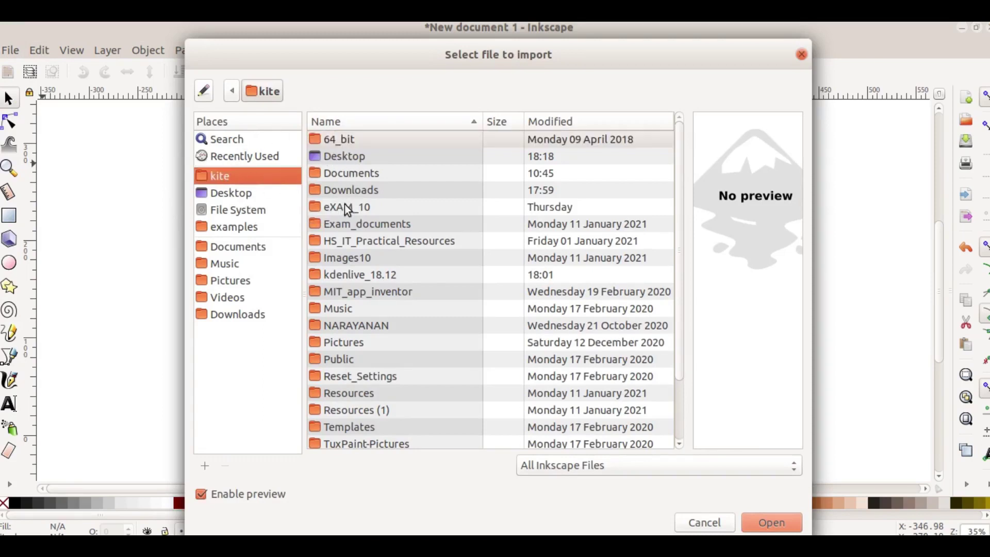
click(355, 262)
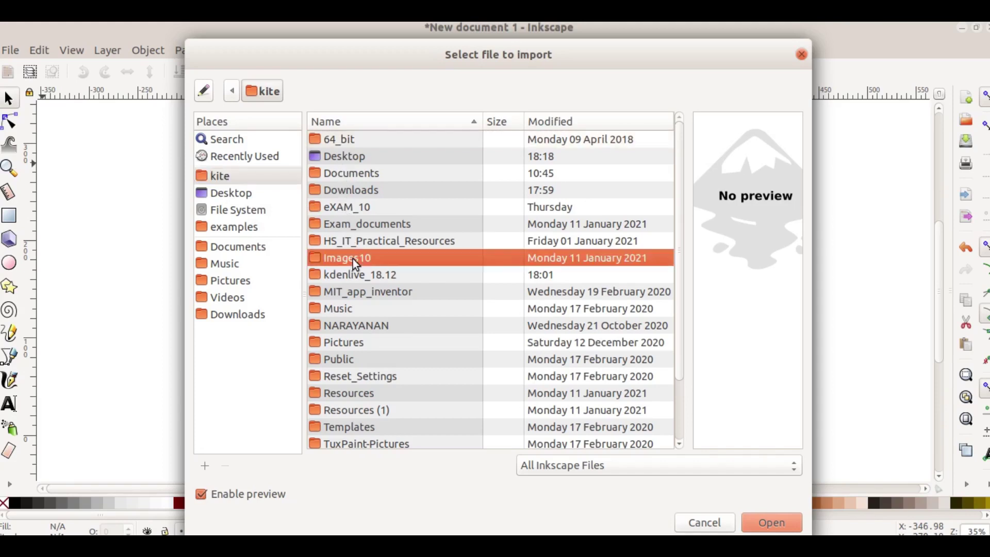
click(762, 520)
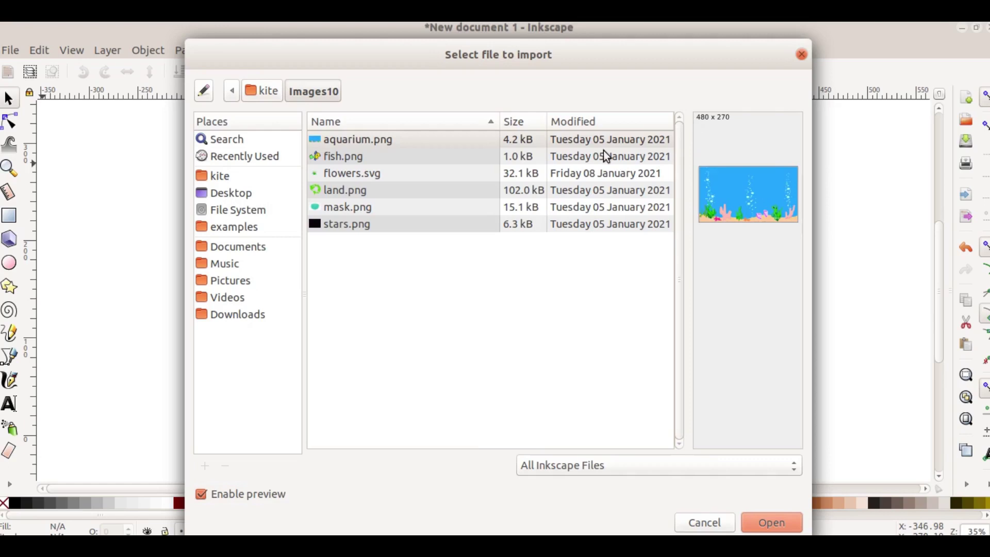
click(355, 208)
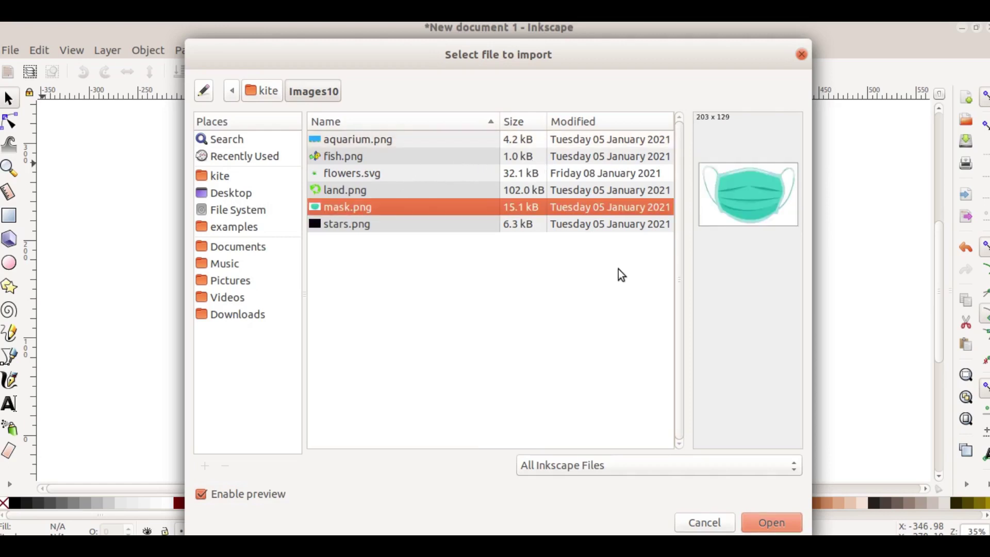
click(779, 517)
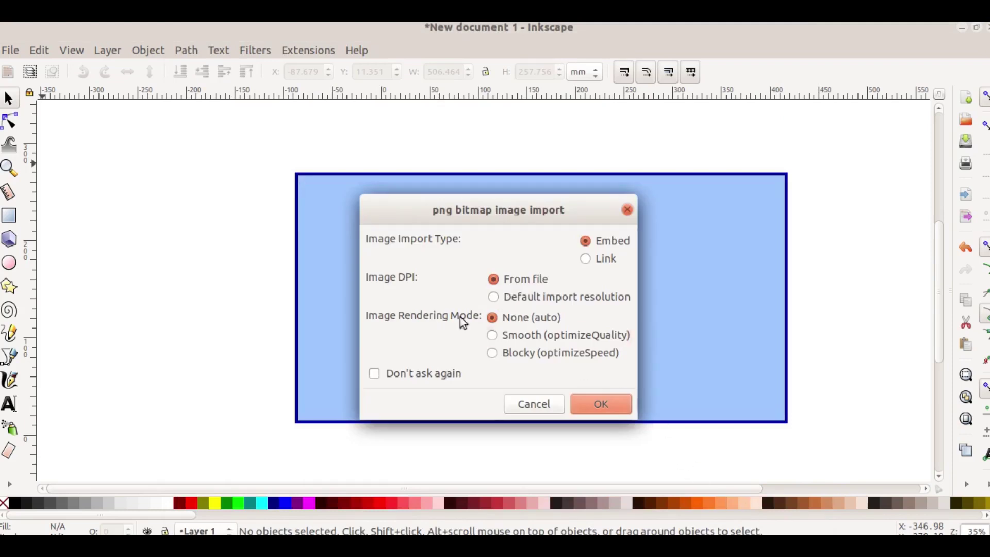
click(601, 404)
Enlarge the mask image about four times and place it in the rectangle's upper centre.
drag(617, 405, 396, 211)
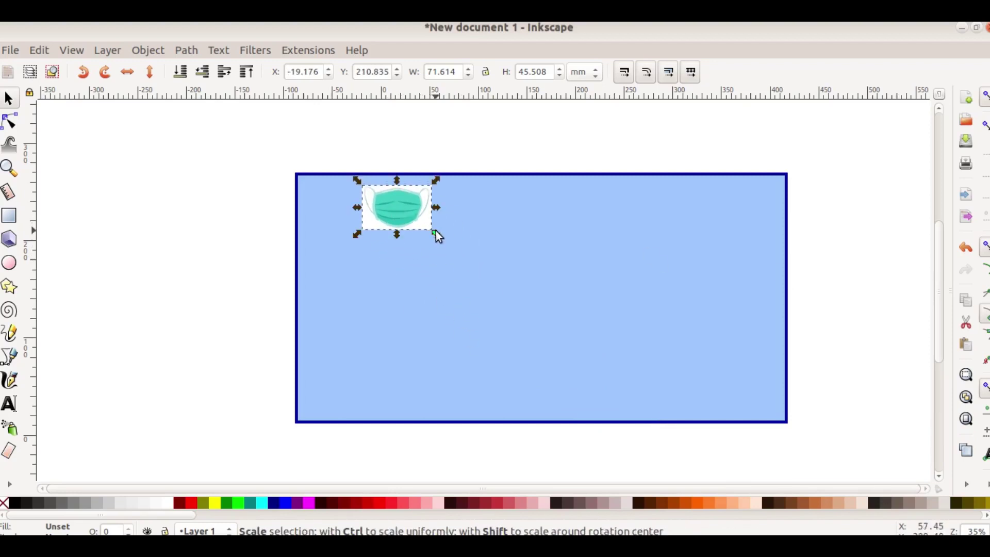
mouse_move(435, 233)
mouse_down()
mouse_move(643, 298)
mouse_move(652, 365)
mouse_up()
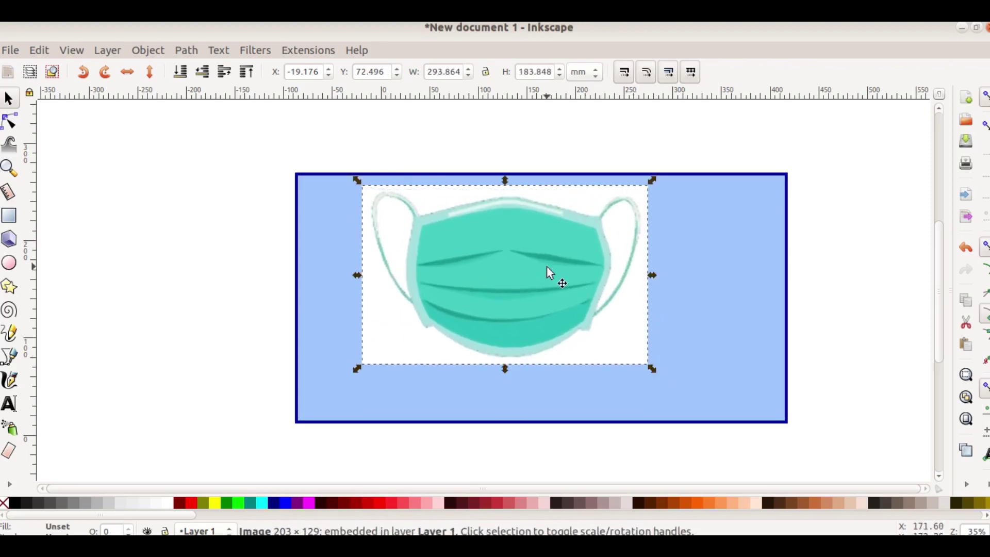
drag(540, 263, 586, 256)
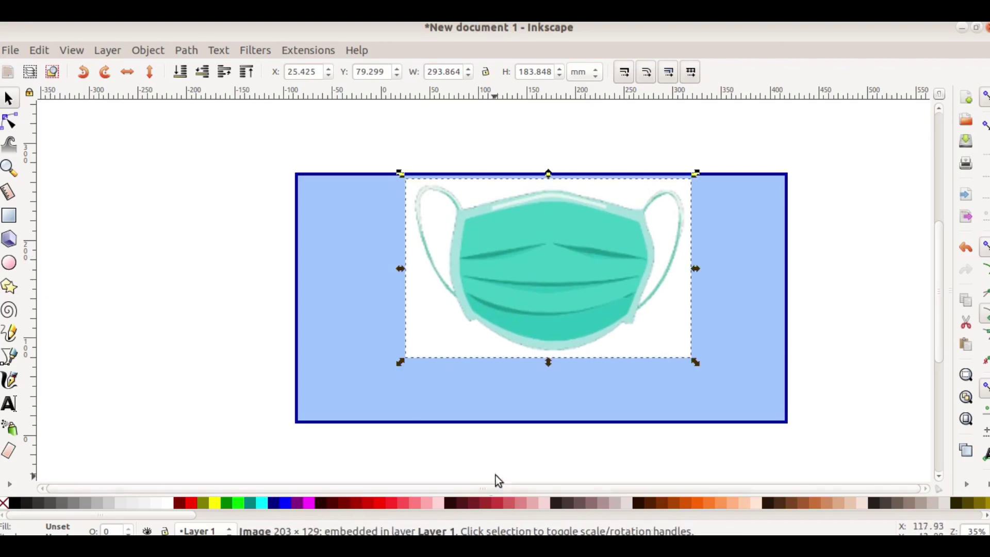
drag(506, 295, 516, 324)
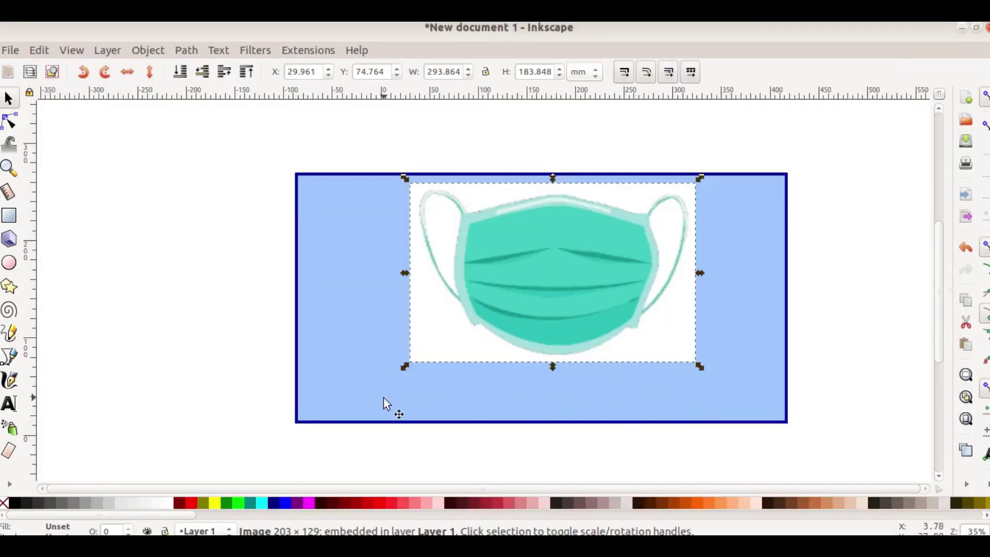
Stretch the blue rectangle slightly taller, to 269.095 mm, at the bottom.
click(515, 421)
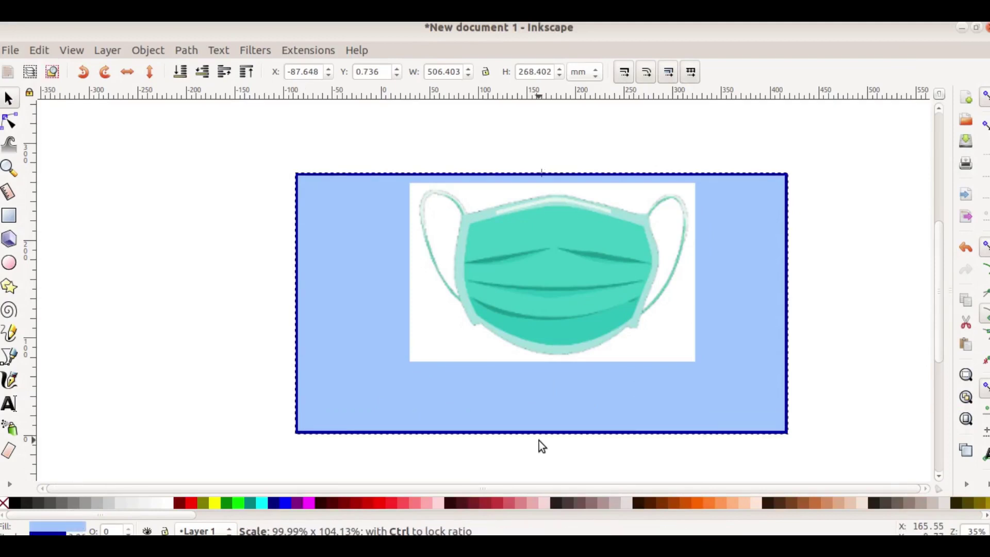
drag(542, 430, 542, 441)
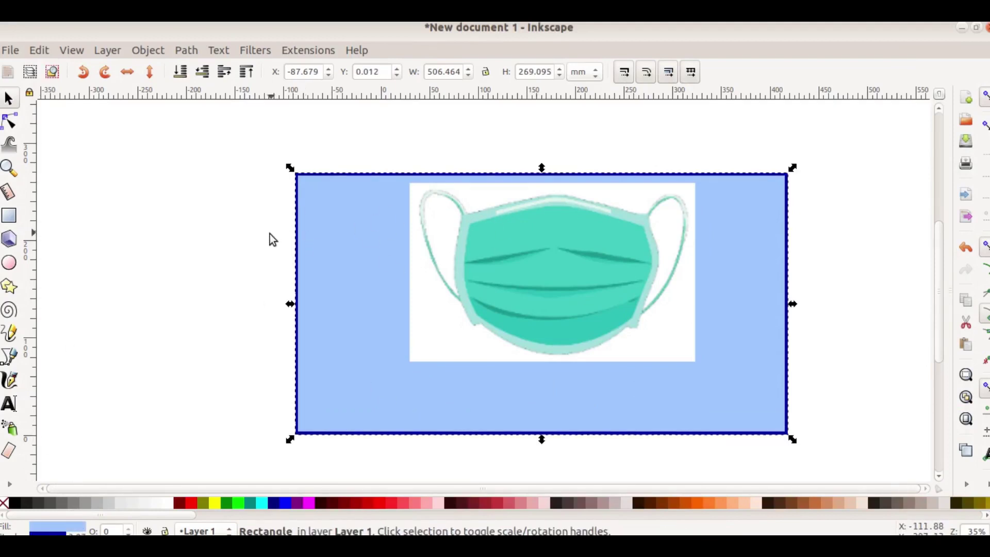
click(139, 215)
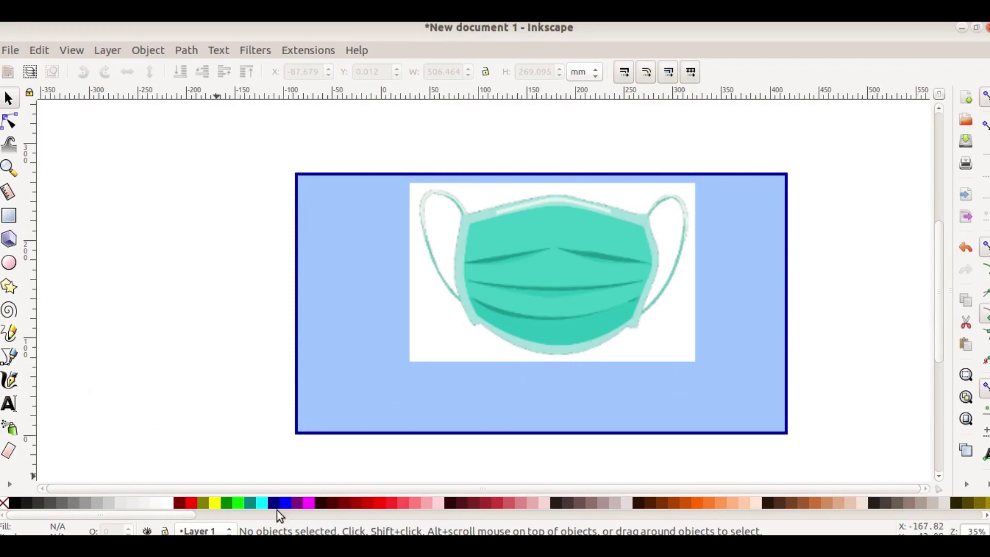
Add the text 'PLEASE WEAR A MASK' below the mask image.
key(alt+Tab)
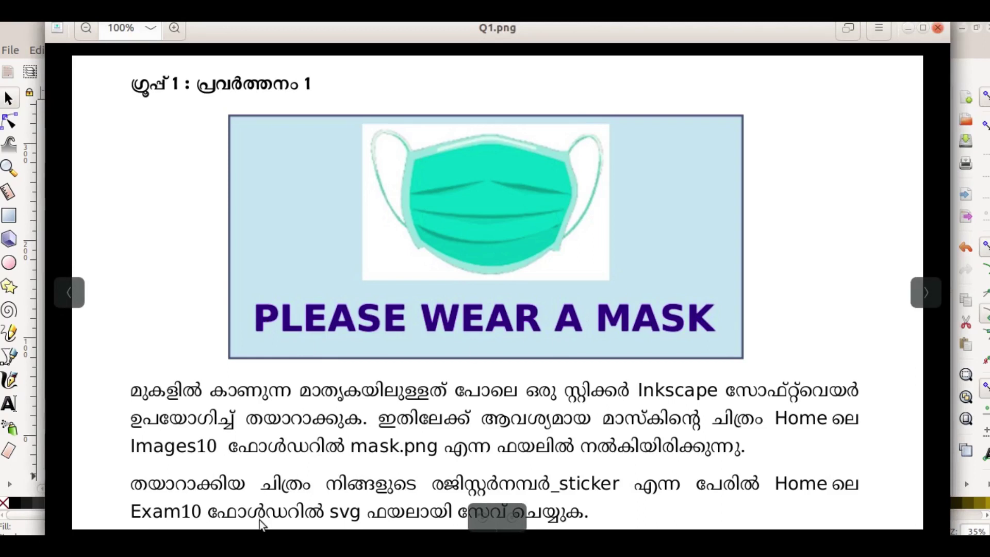
key(alt+Tab)
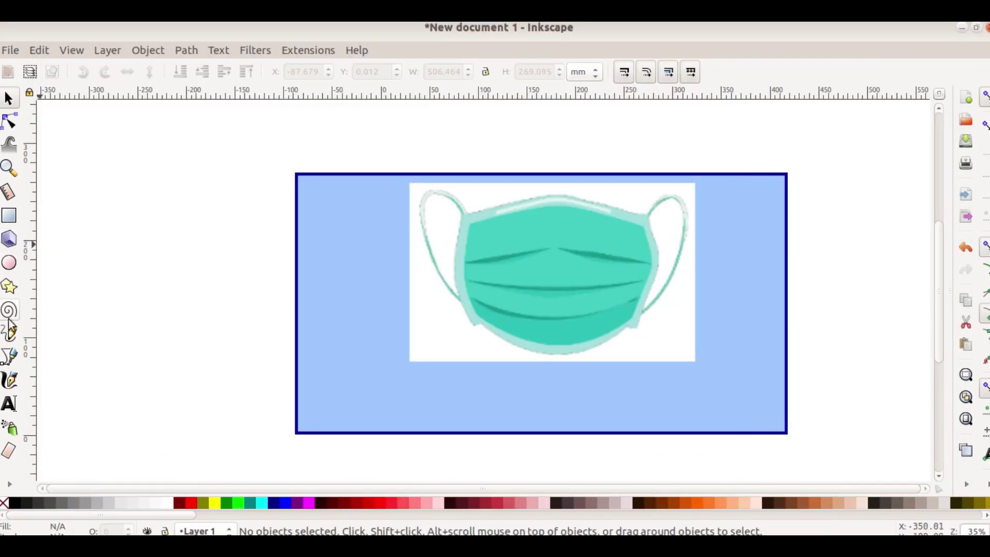
click(13, 407)
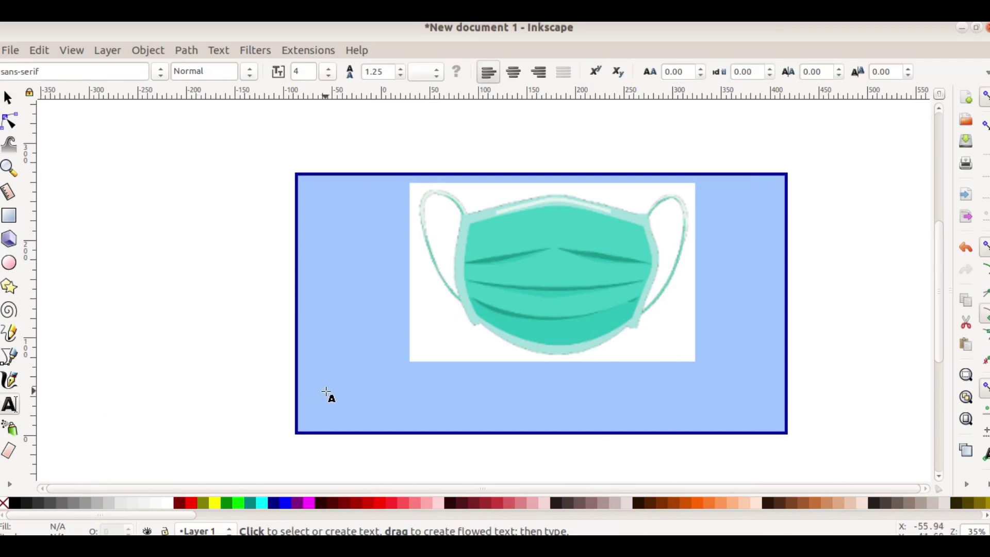
click(327, 393)
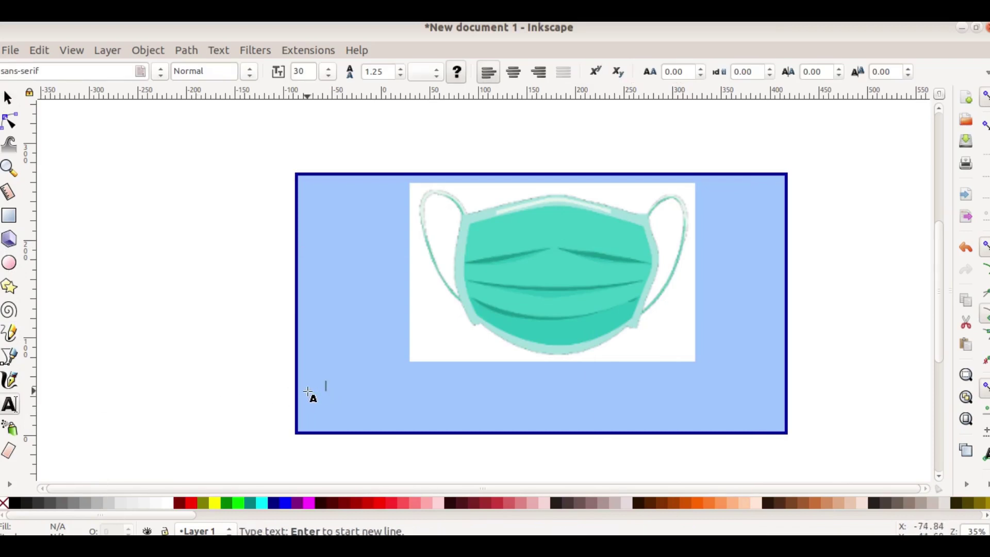
text(PLEASE)
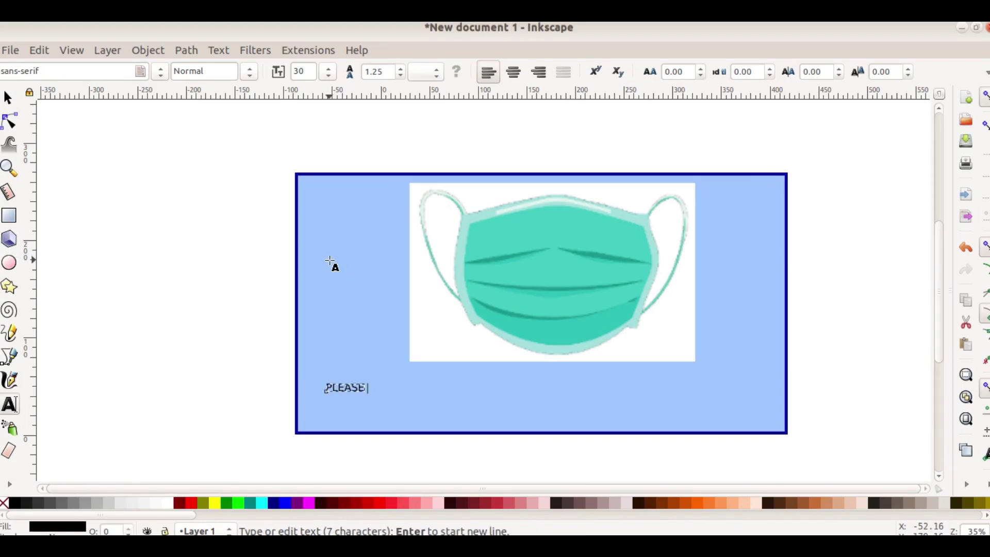
text( WEAR  )
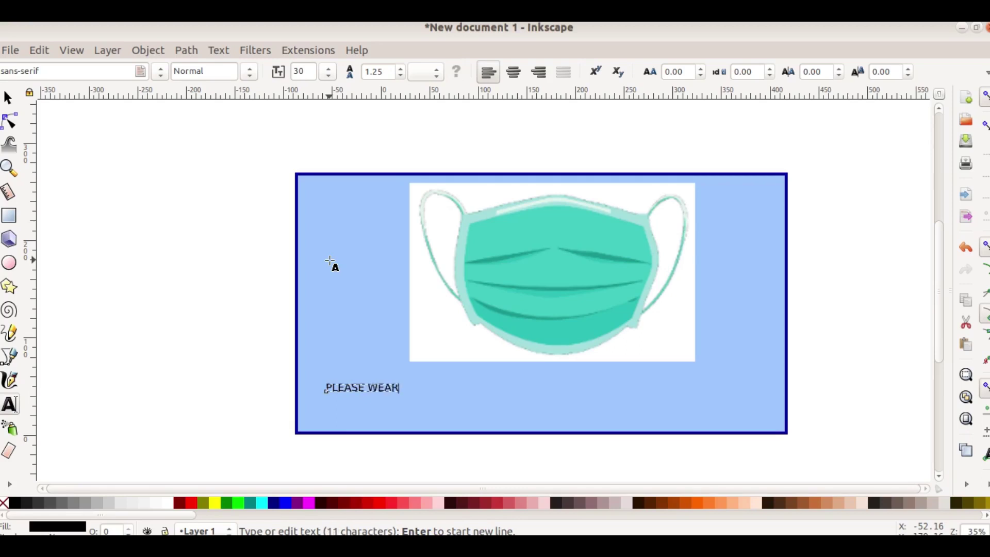
text(A M)
text(ASK)
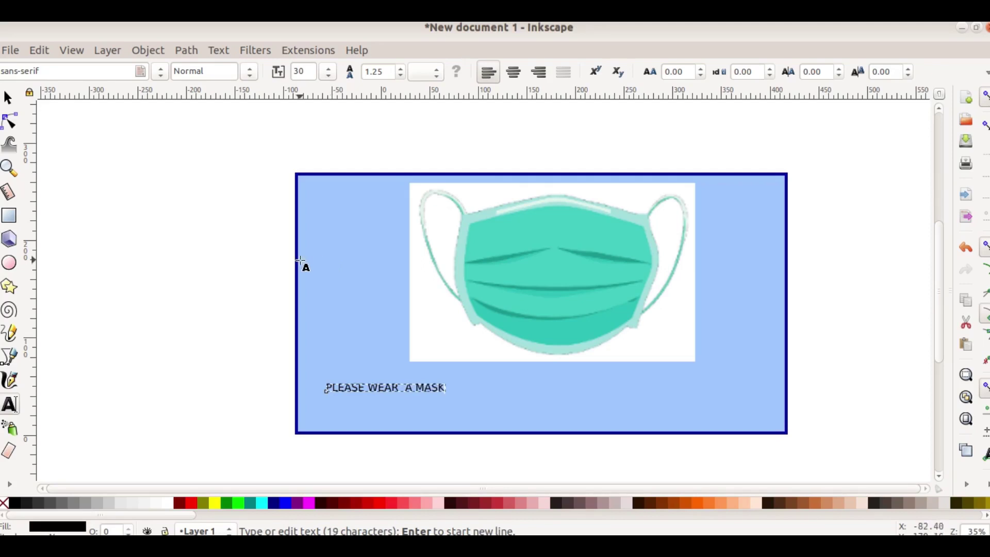
click(8, 97)
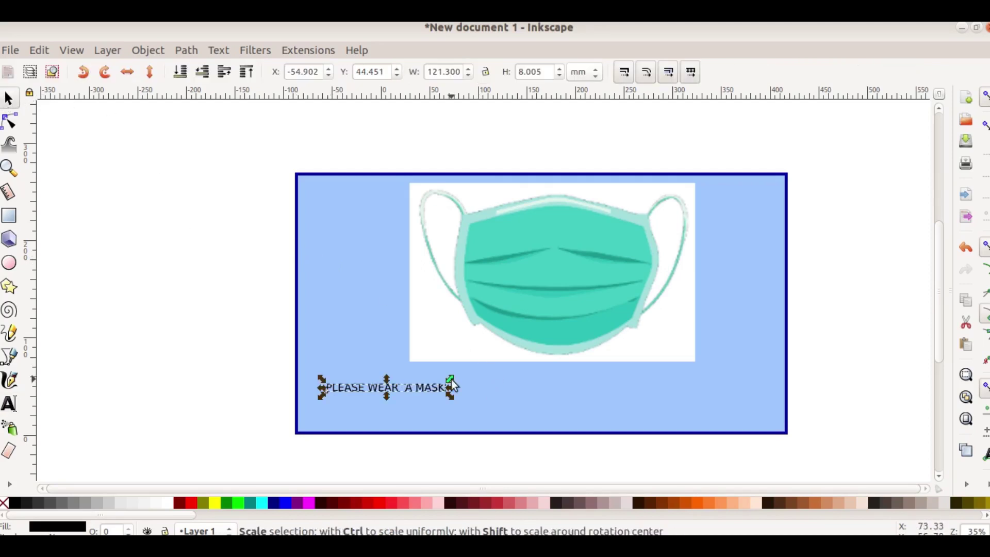
Enlarge the text beneath the mask, and narrow and centre the mask image above it.
drag(449, 395, 571, 413)
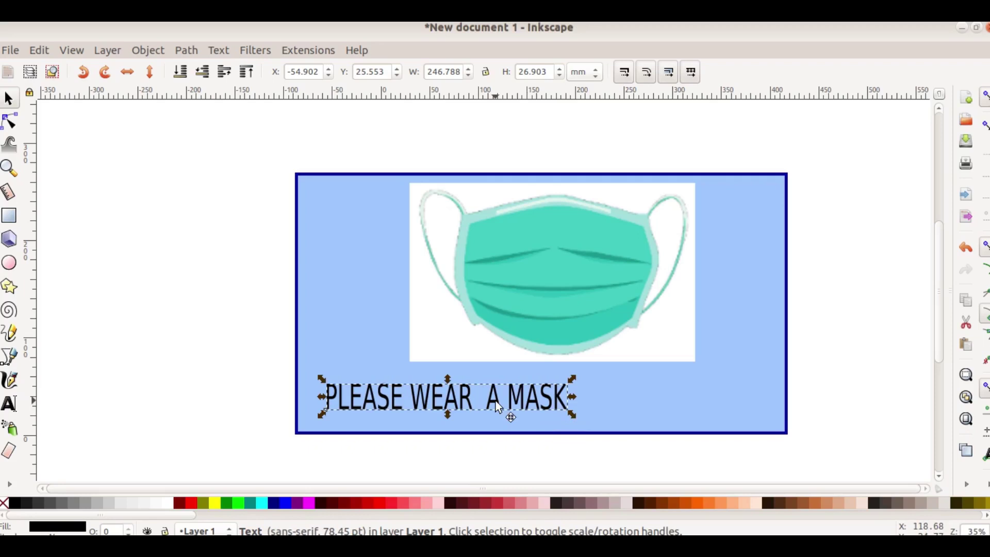
drag(498, 408, 607, 397)
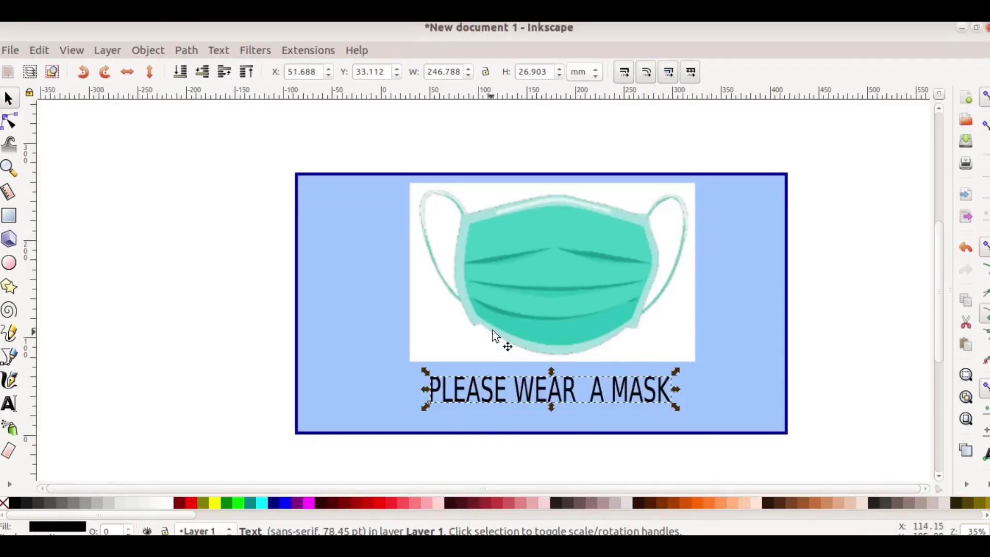
click(496, 336)
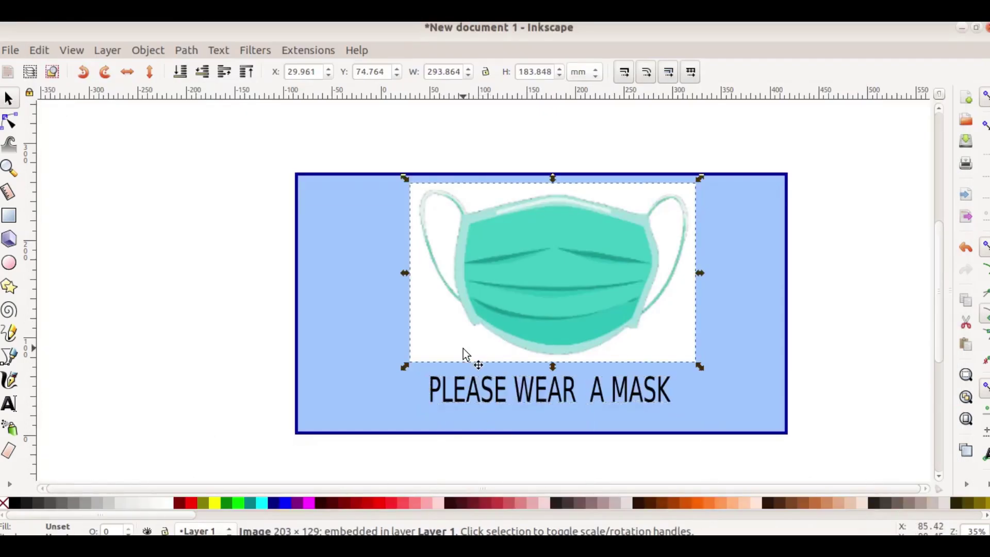
drag(405, 363, 481, 348)
drag(560, 292, 515, 292)
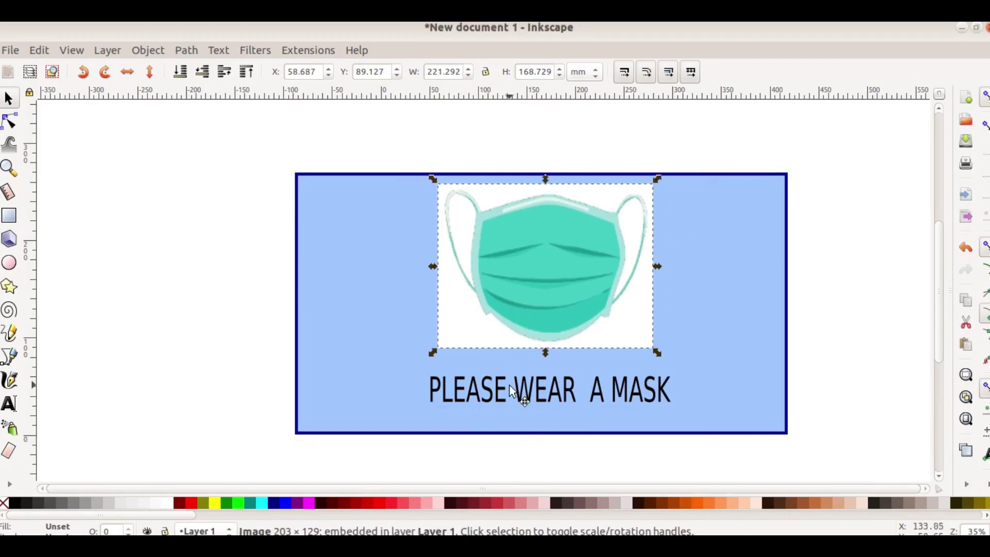
drag(509, 390, 509, 383)
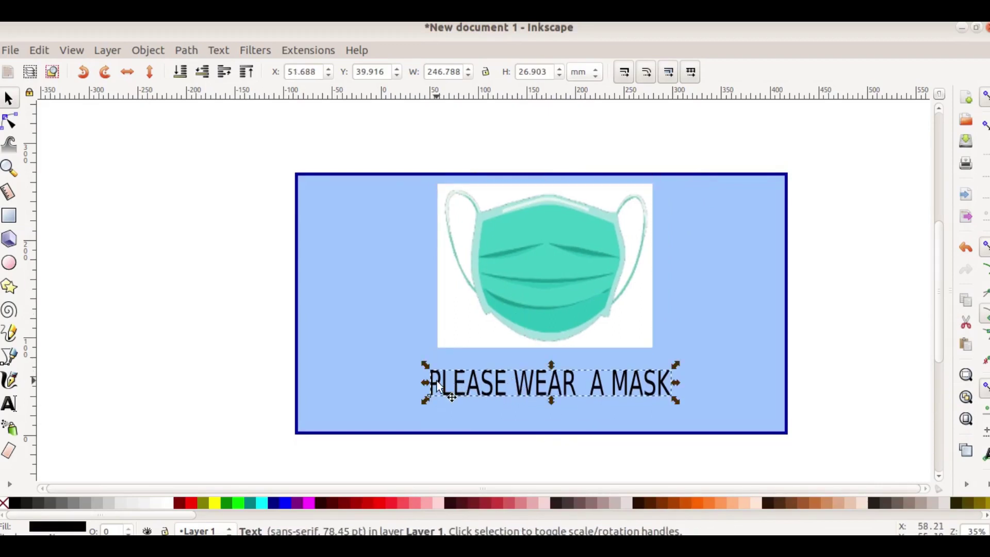
drag(428, 398, 358, 404)
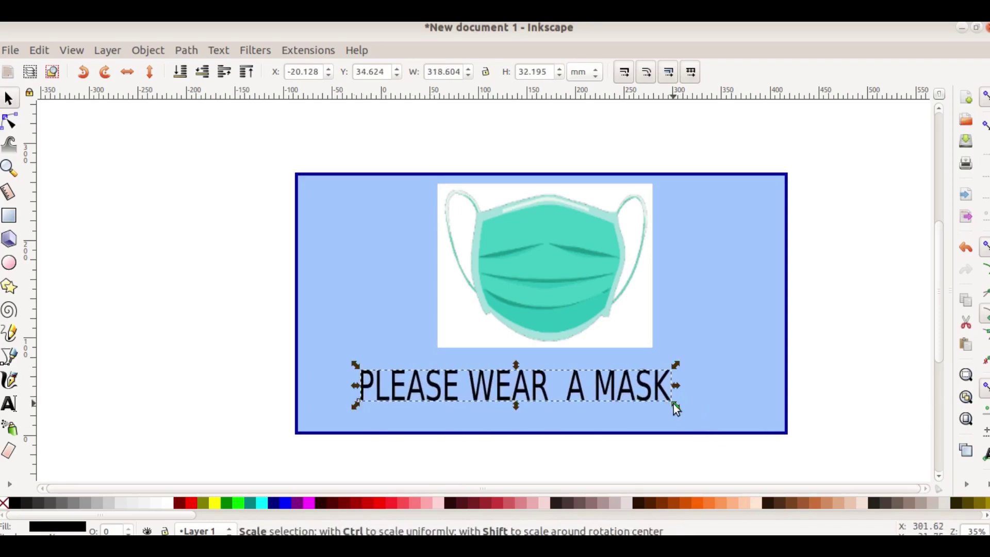
drag(676, 386, 726, 376)
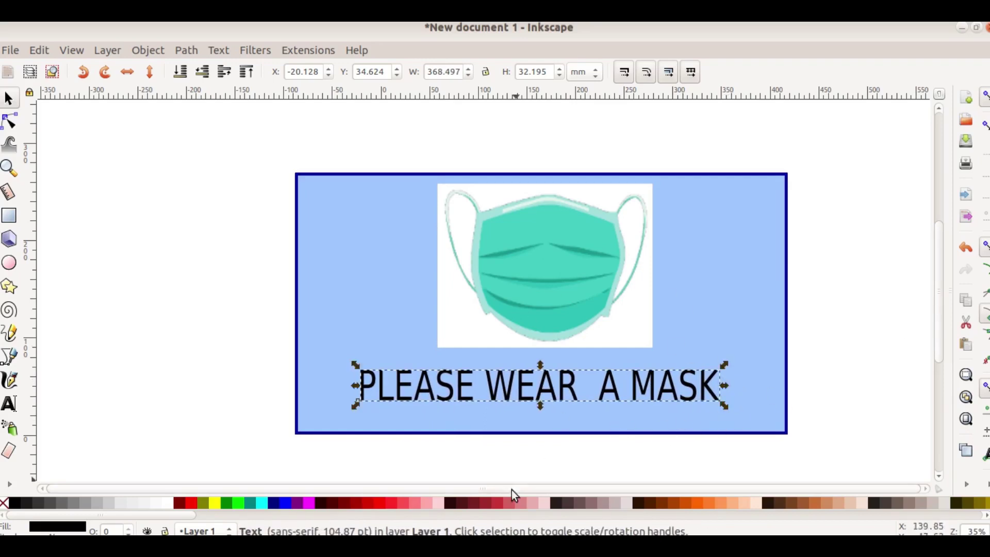
Colour the caption blue and make it Bold in Text and Font.
click(287, 502)
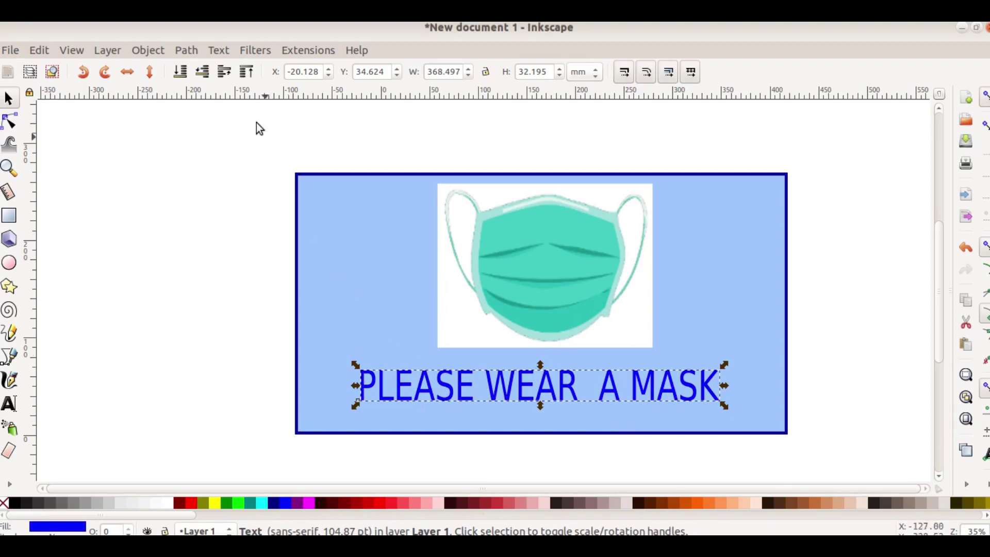
click(217, 51)
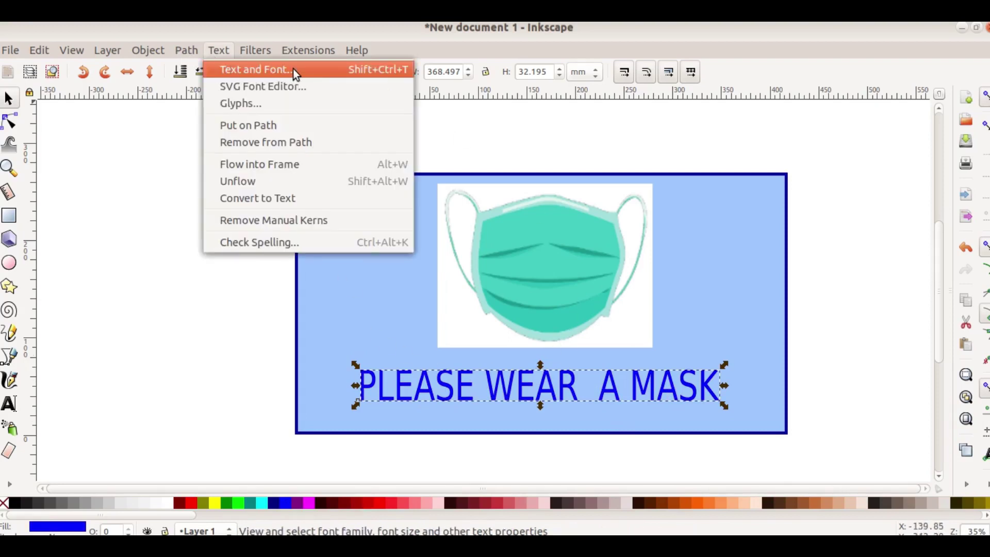
click(329, 69)
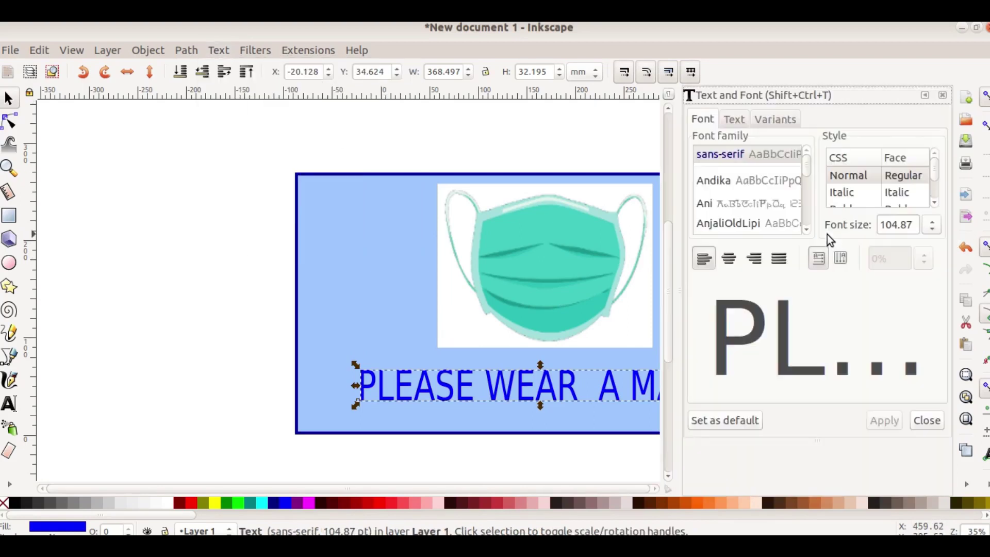
scroll(852, 194, down, 1)
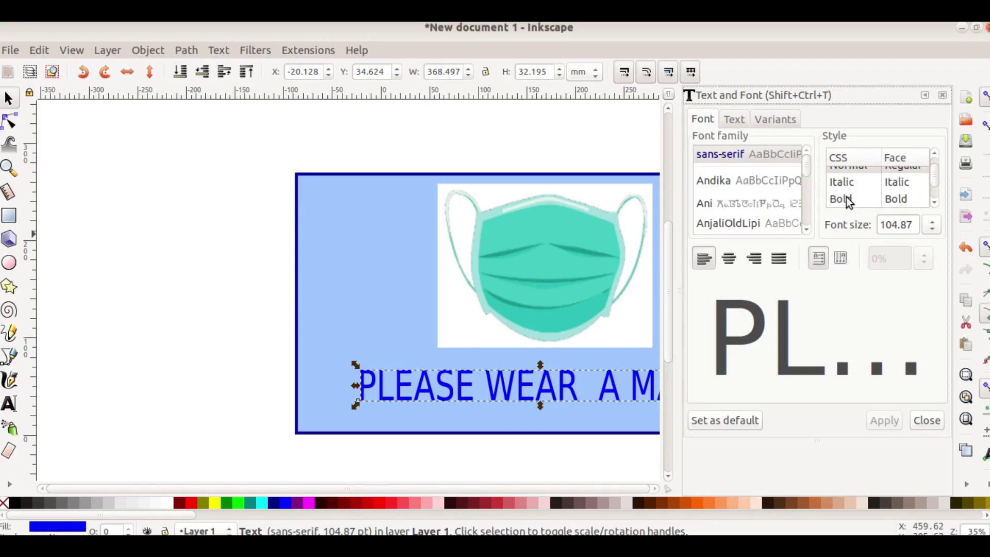
click(847, 199)
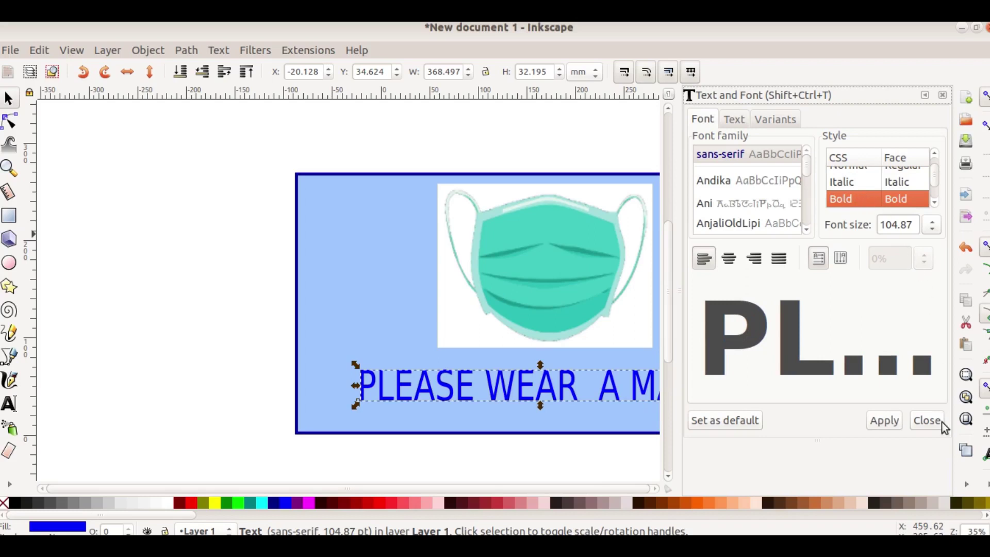
click(893, 423)
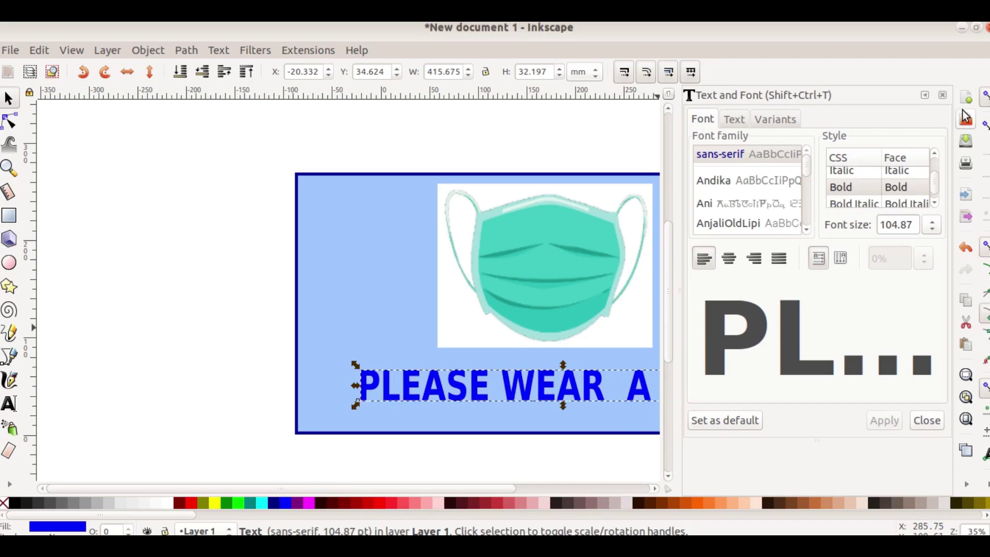
click(945, 98)
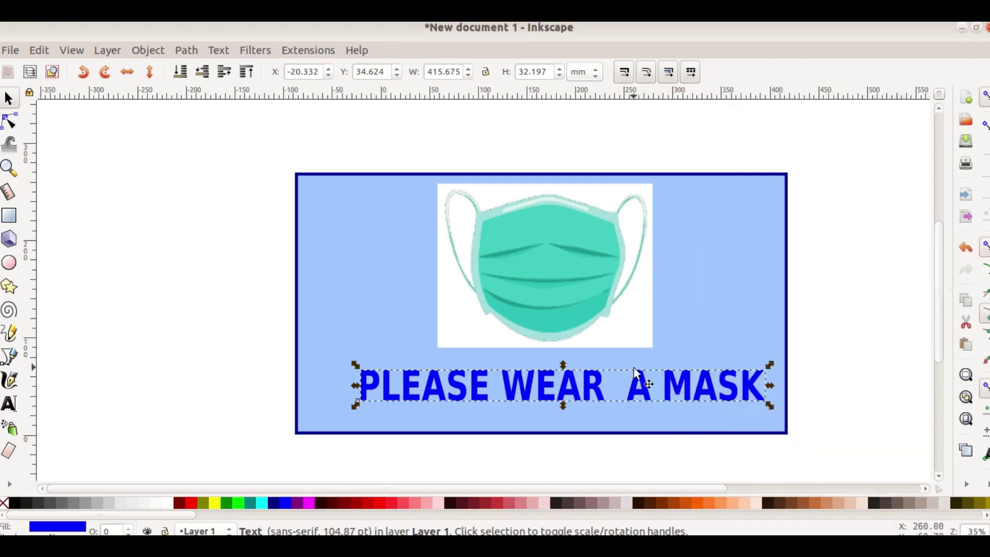
Nudge the caption, rectangle and mask image until centred, then rubber-band select all three.
drag(626, 390, 628, 384)
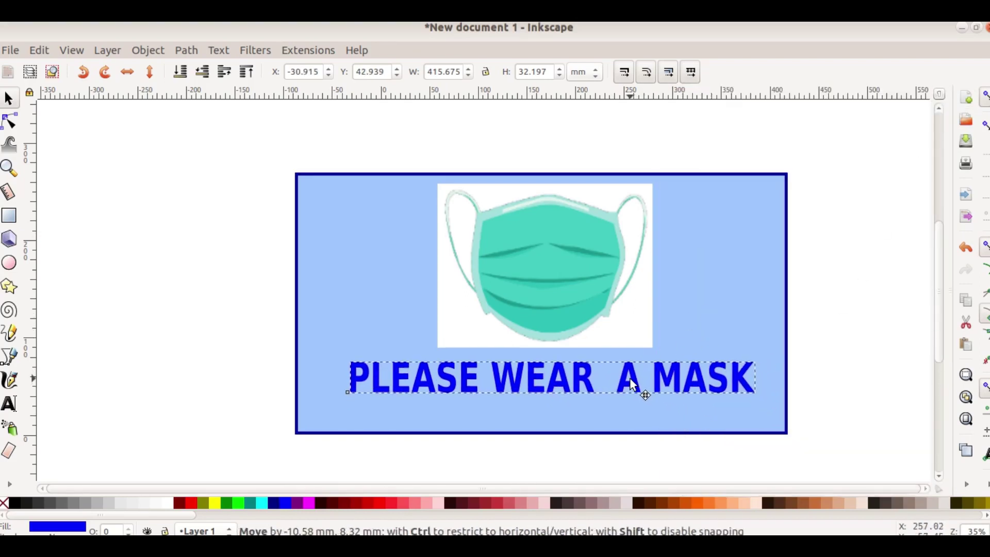
click(701, 297)
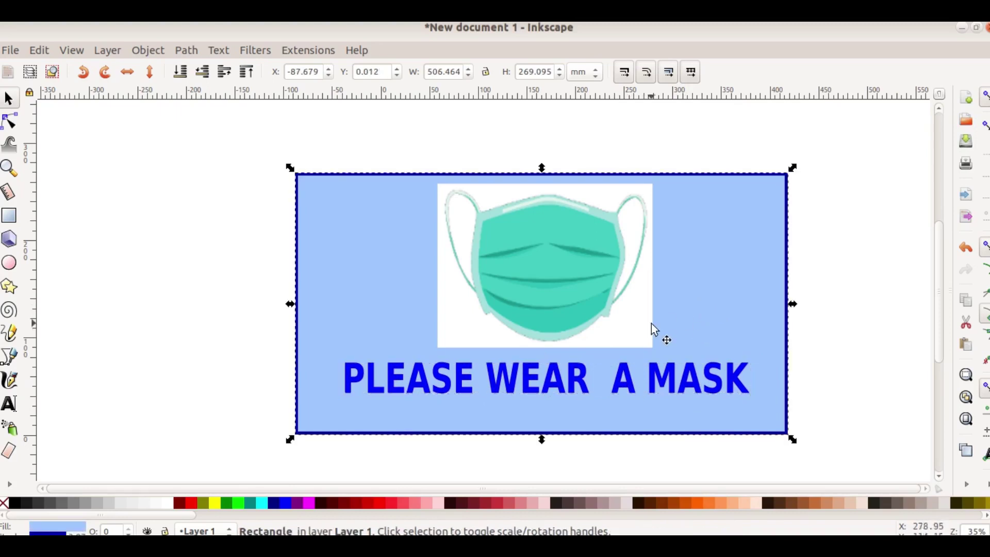
click(137, 340)
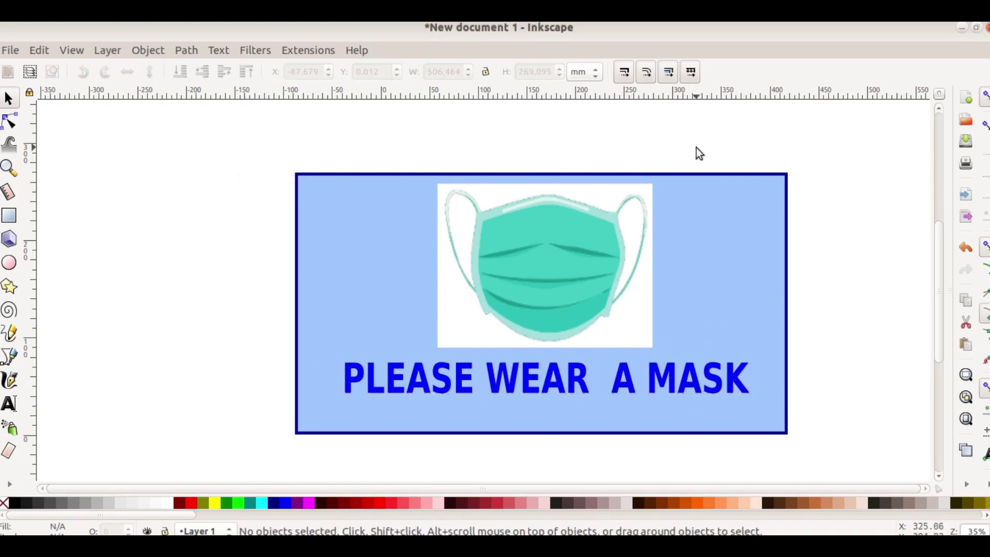
drag(708, 301, 714, 296)
mouse_move(609, 280)
mouse_down()
mouse_move(617, 277)
mouse_move(611, 285)
mouse_up()
drag(587, 374, 601, 372)
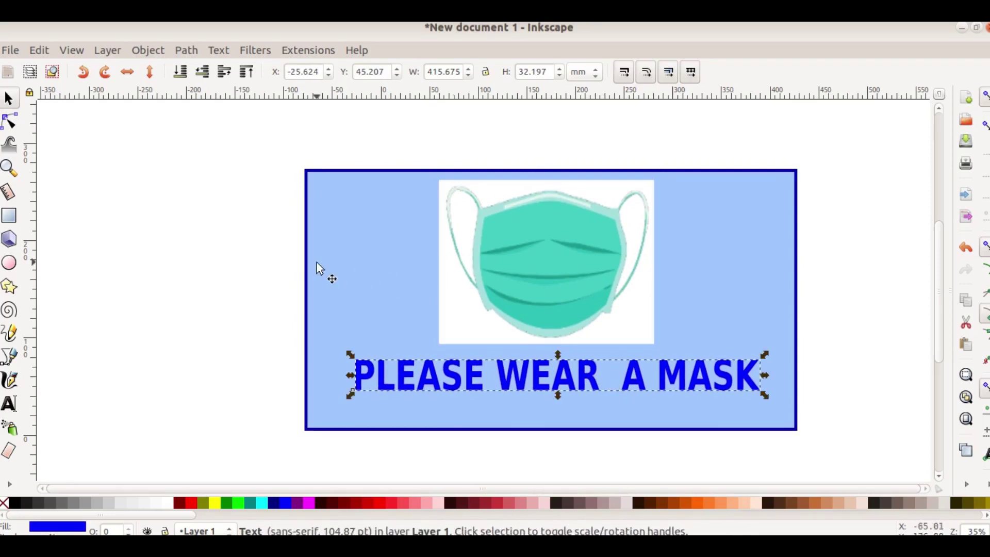
click(235, 196)
drag(262, 150, 838, 449)
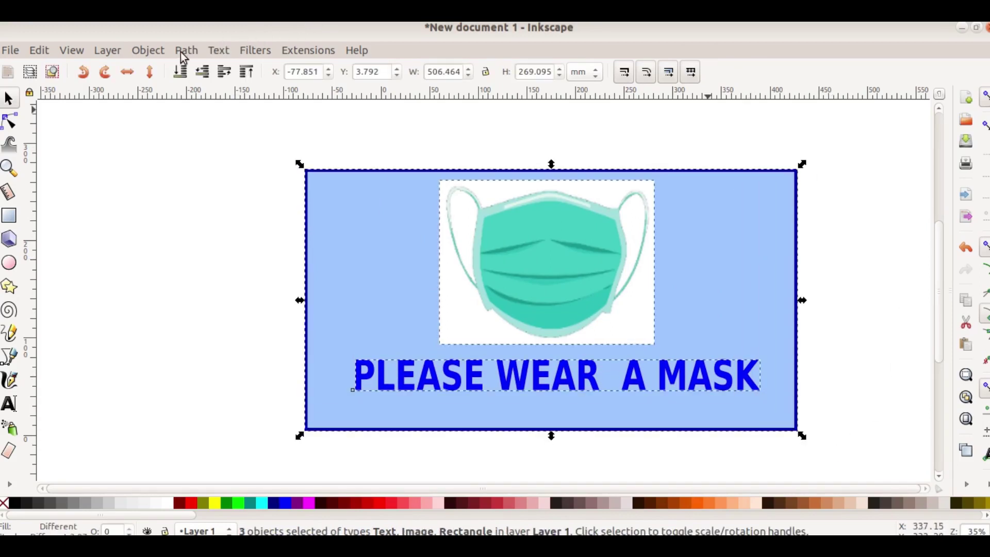
Group the rectangle, mask image and caption into one object.
click(147, 51)
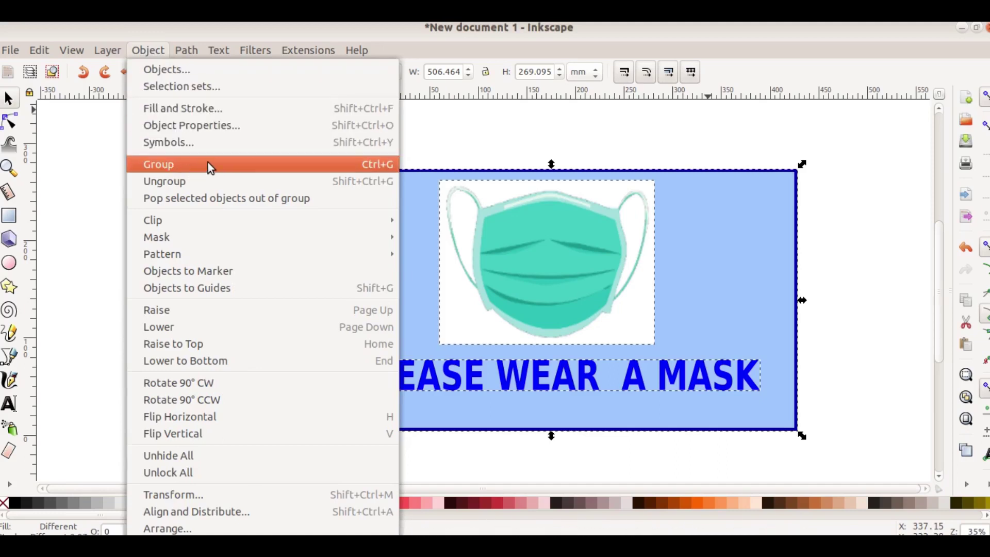
click(208, 164)
click(253, 219)
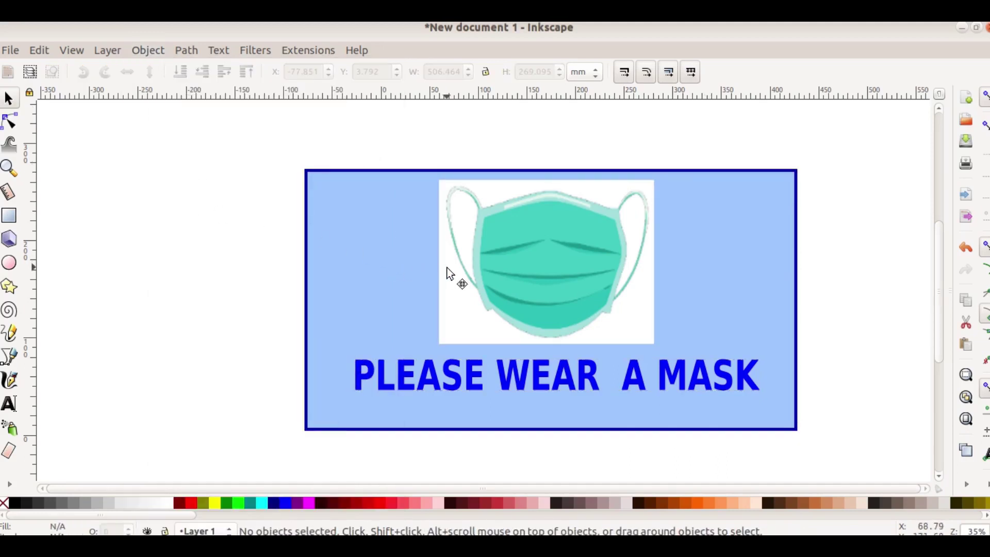
Centre the grouped sticker on the page and bring the Q1.png task sheet forward.
drag(447, 269, 369, 247)
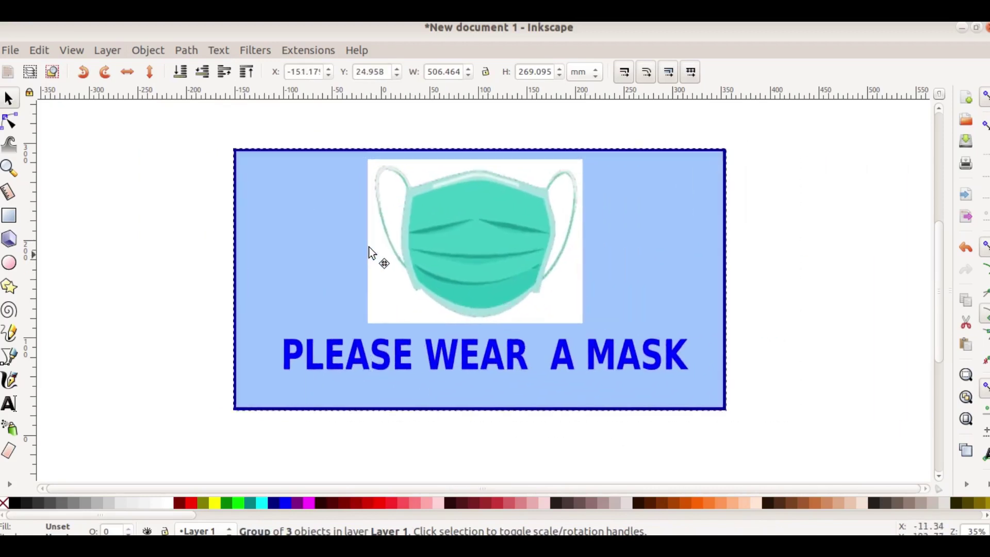
drag(369, 247, 404, 258)
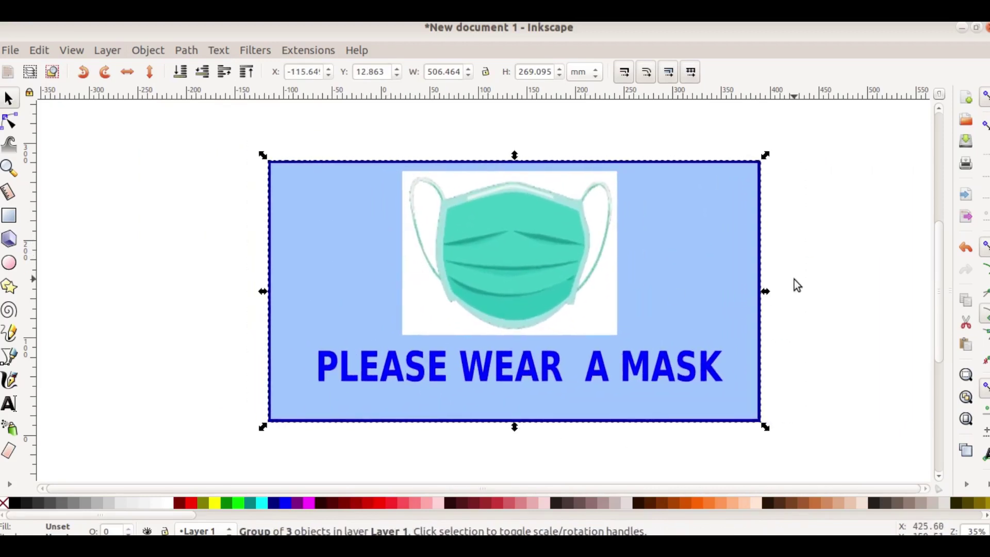
click(820, 305)
key(alt+Tab)
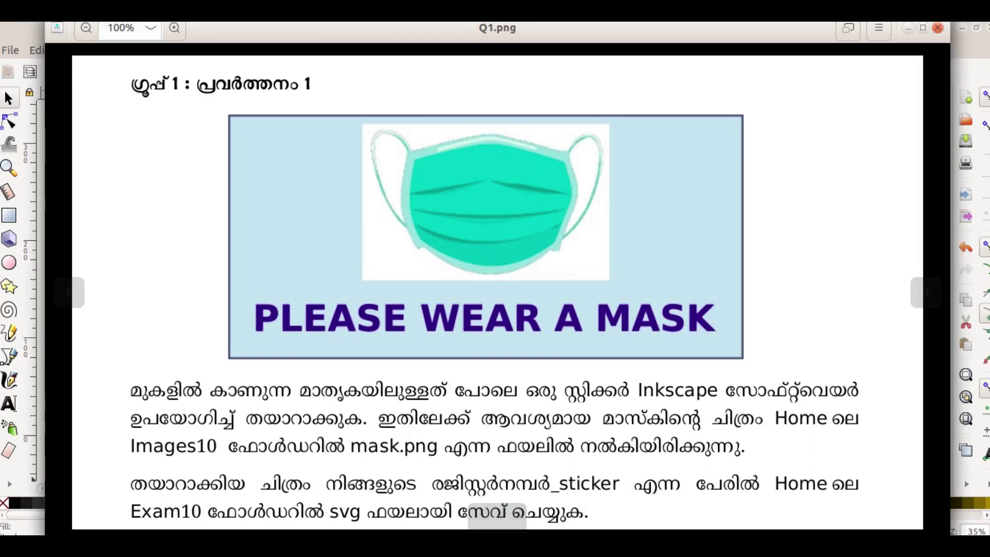
Save the drawing as 123456_STICKER.svg inside the kite > eXAM_10 folder.
click(4, 88)
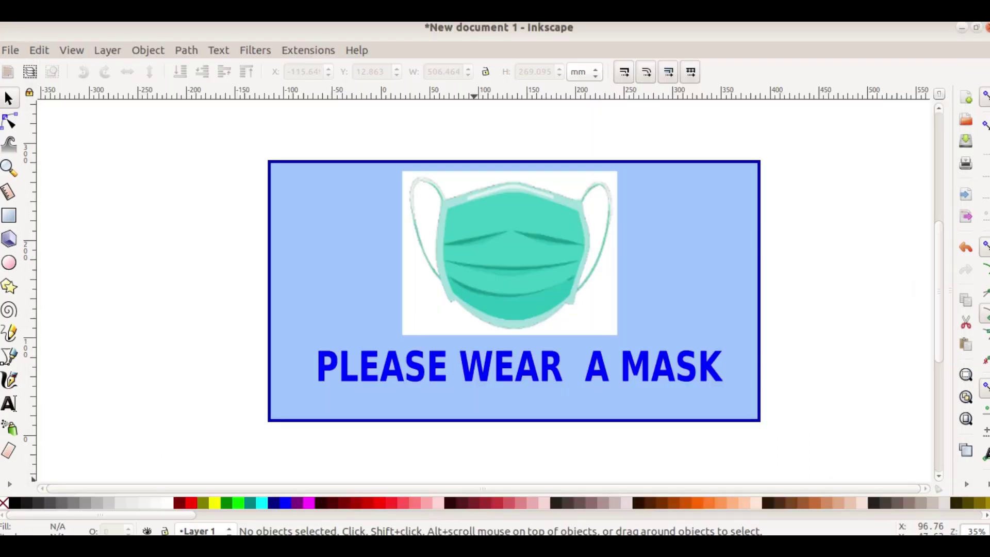
click(6, 53)
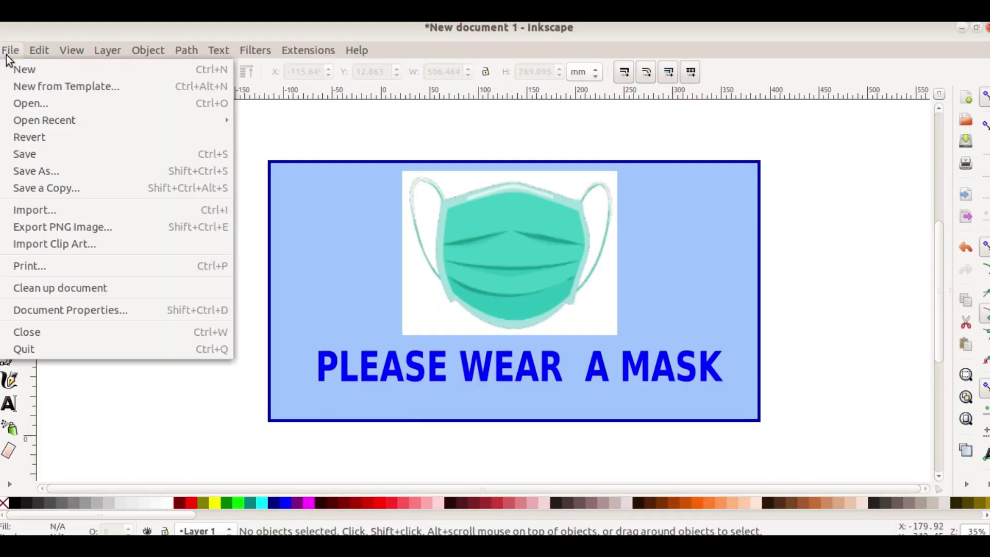
click(55, 156)
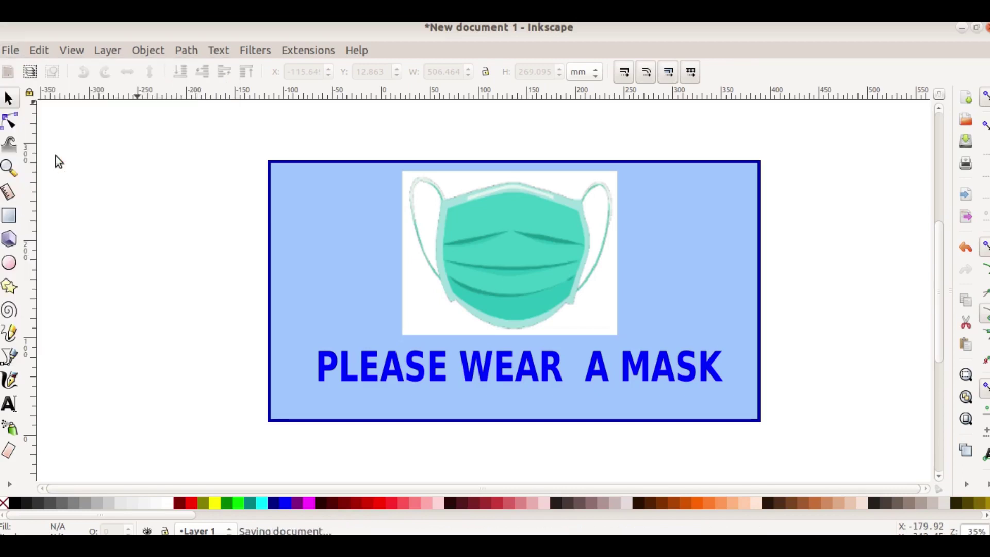
text(12345)
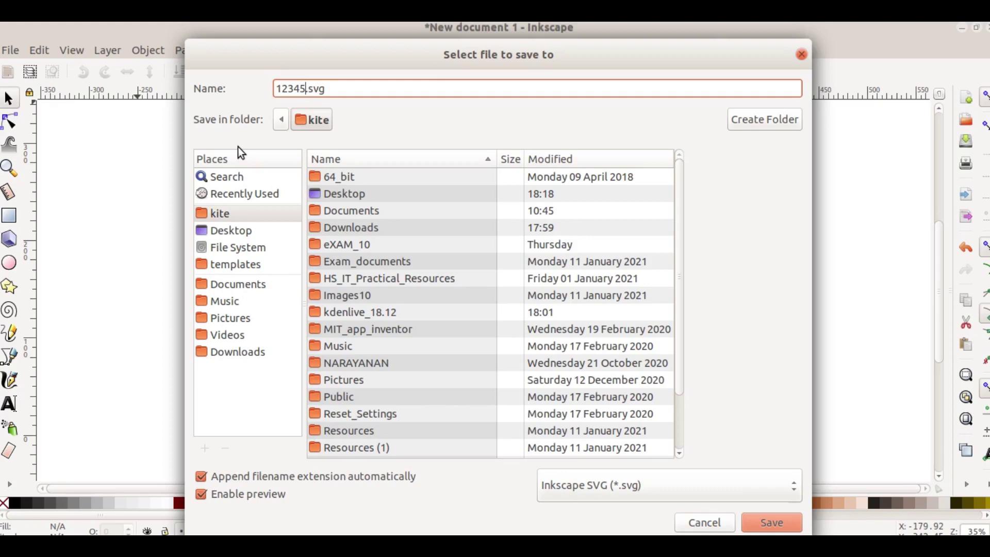
text(6)
text(_STICKER)
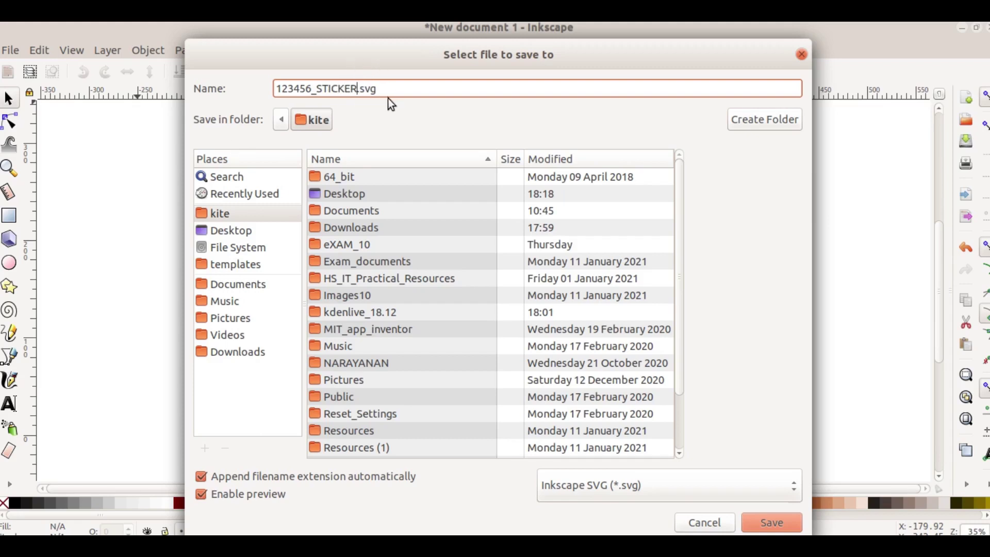
key(alt+Tab)
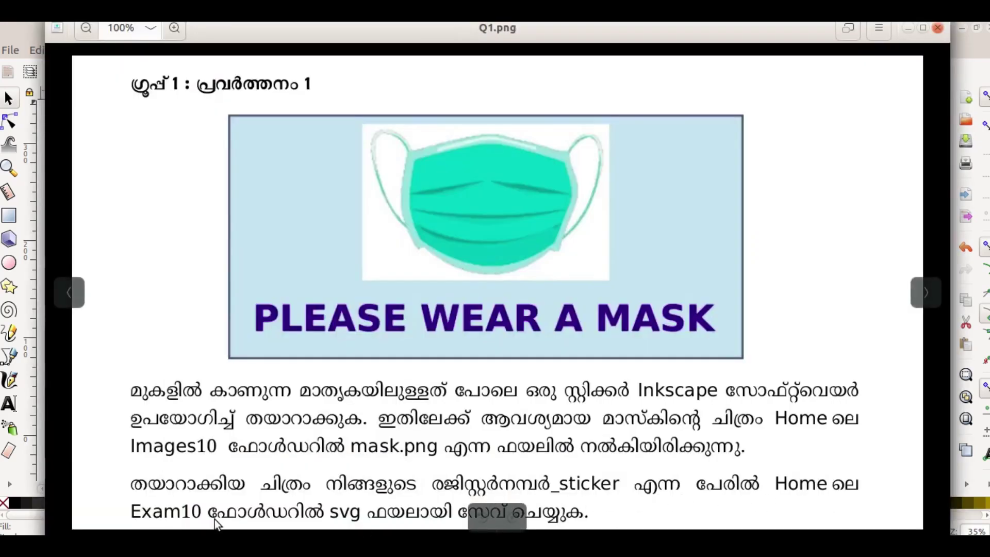
key(alt+Tab)
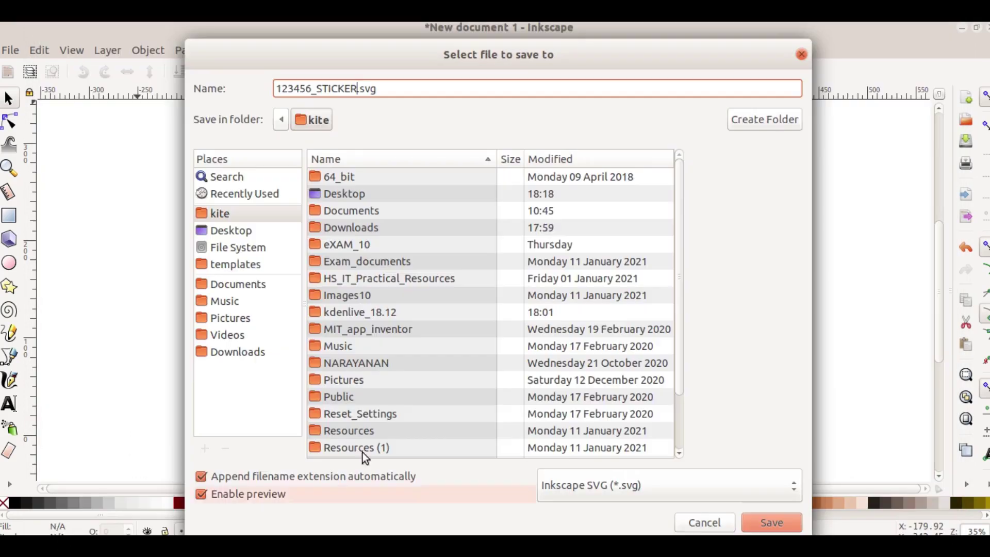
click(229, 215)
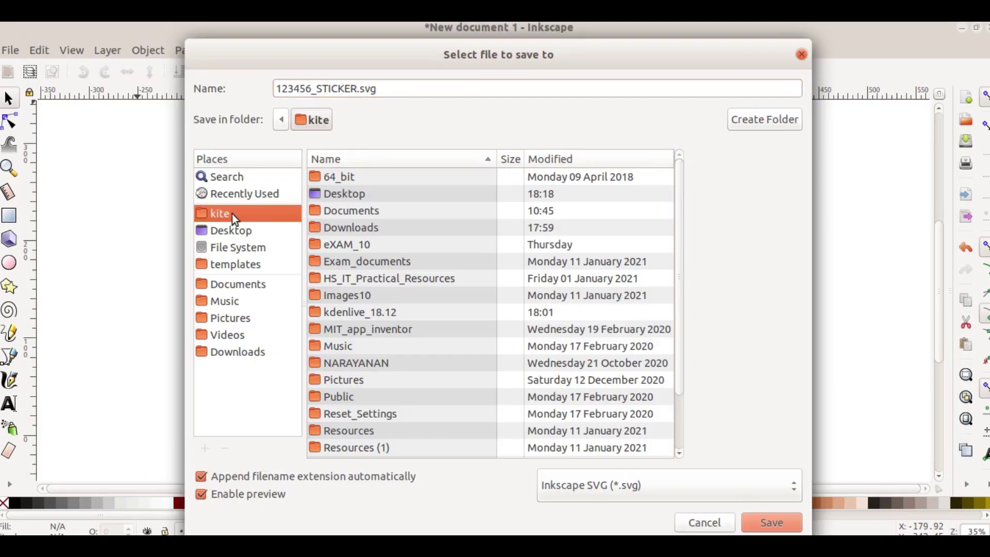
click(342, 248)
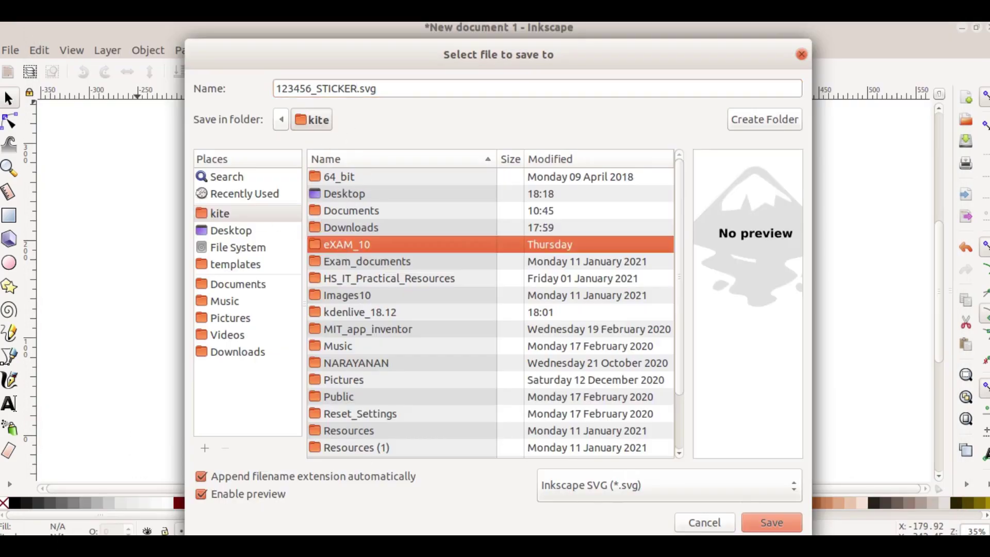
click(783, 523)
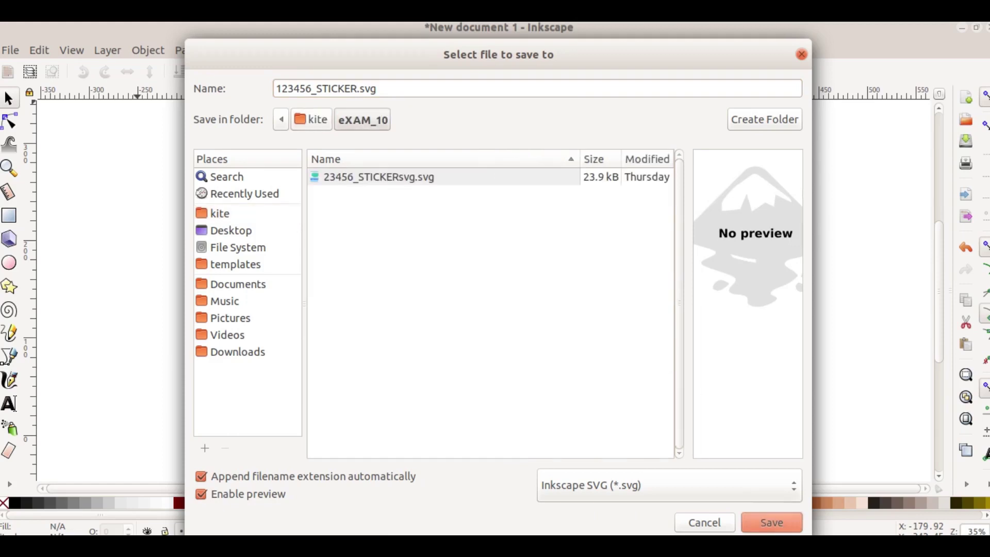
click(752, 522)
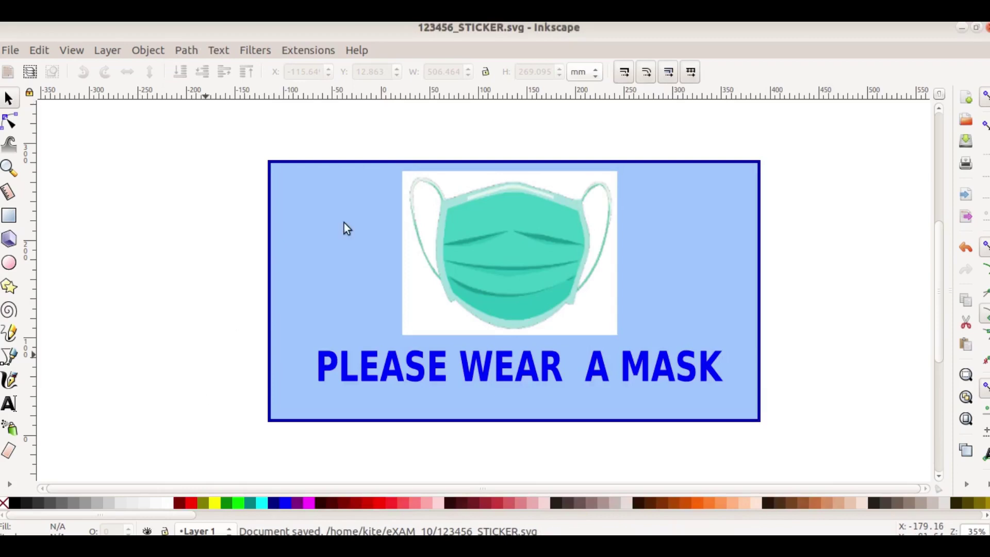
Close the task sheet, open Home > eXAM_10 in Files and delete 23456_STICKERsvg.svg.
click(957, 24)
click(937, 27)
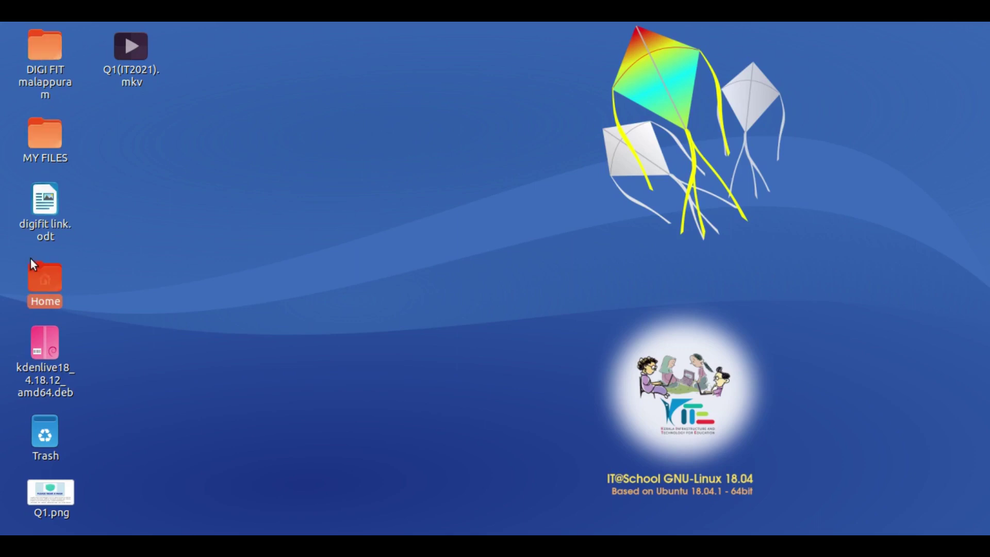
double_click(44, 289)
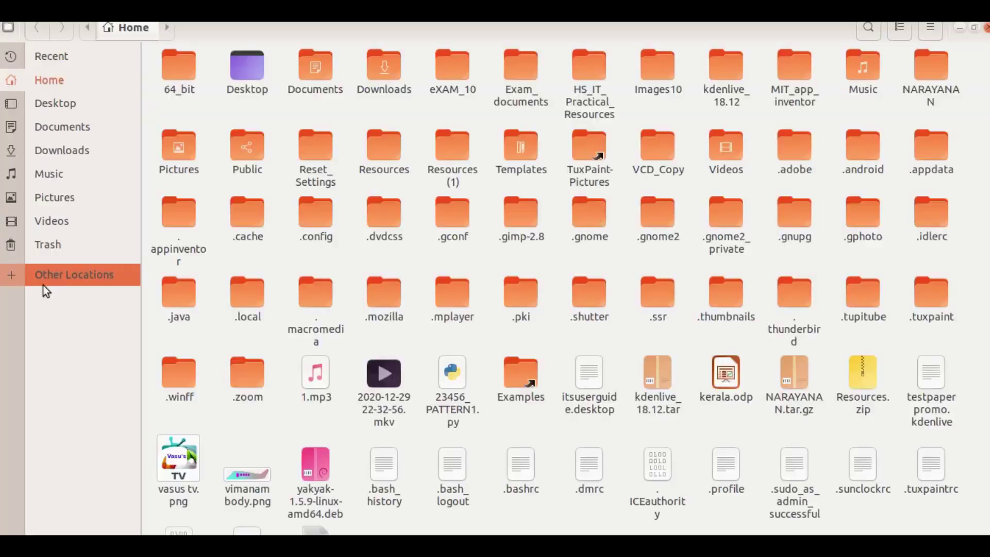
double_click(456, 78)
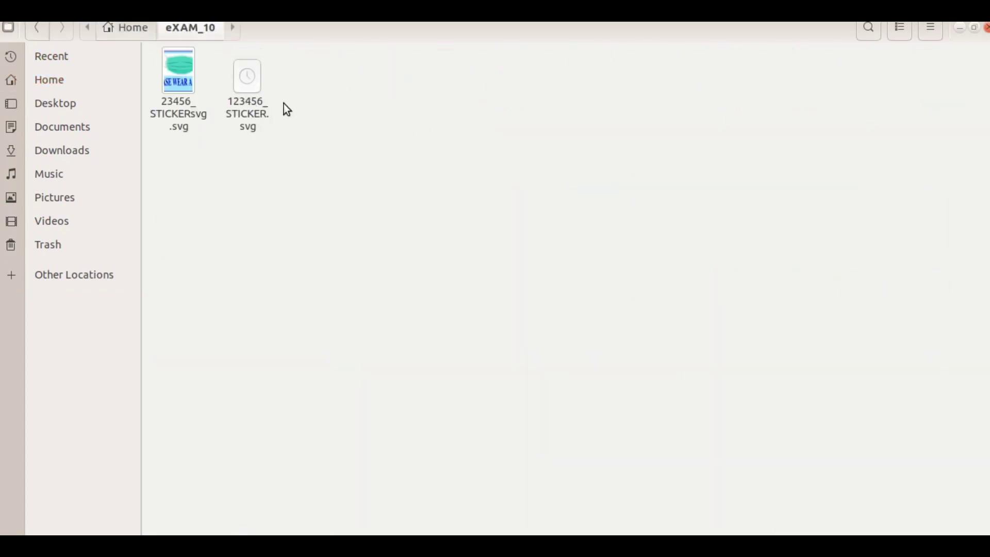
click(177, 96)
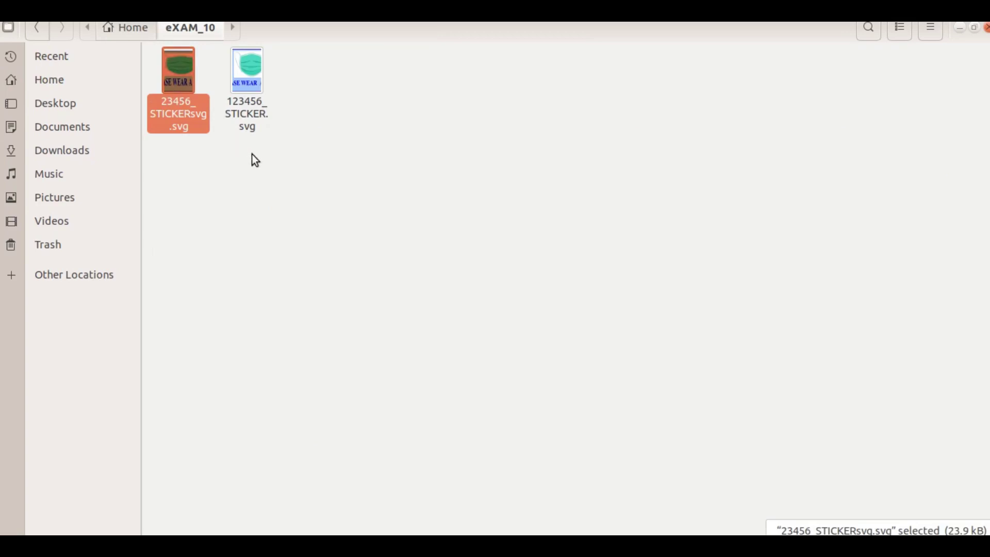
key(Delete)
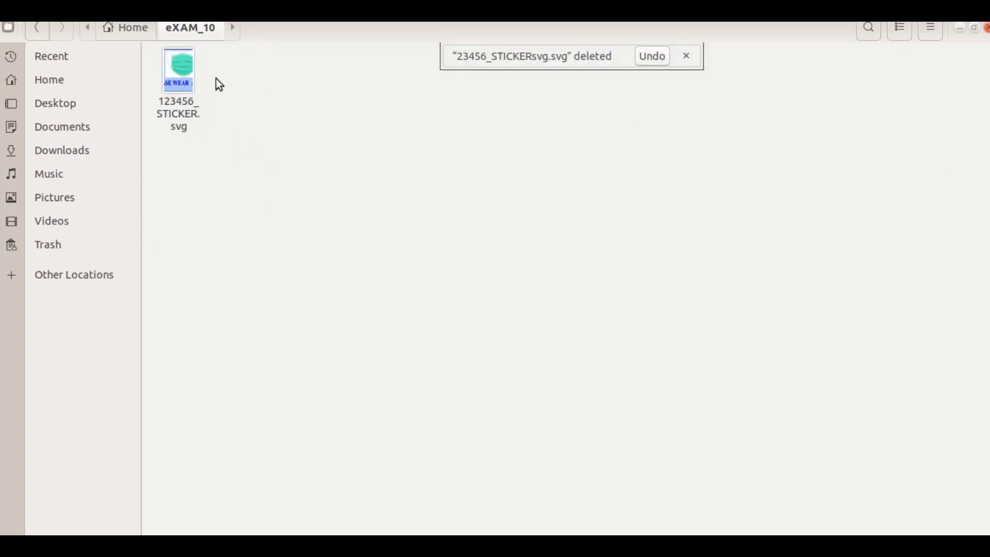
Open 123456_STICKER.svg with Inkscape through Open With Other Application.
click(178, 70)
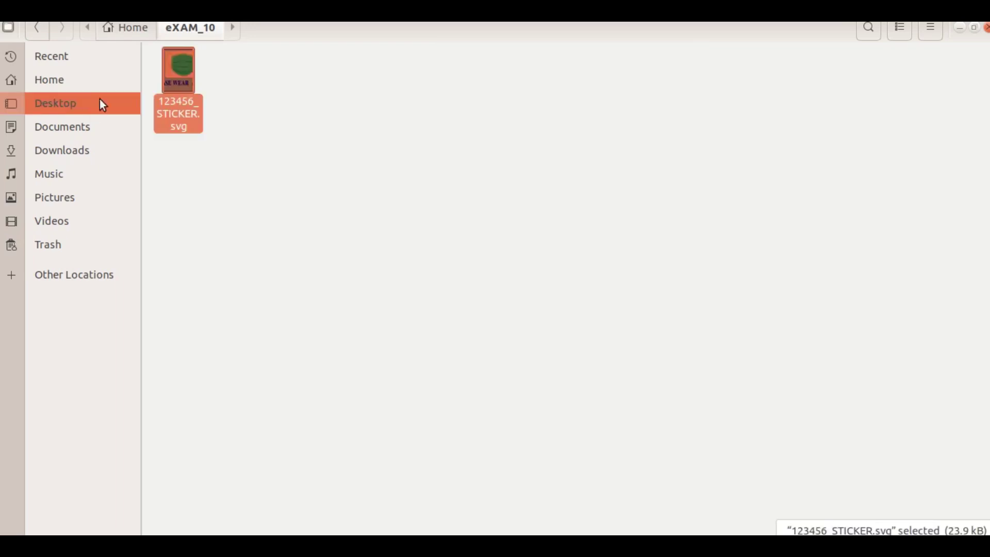
right_click(180, 54)
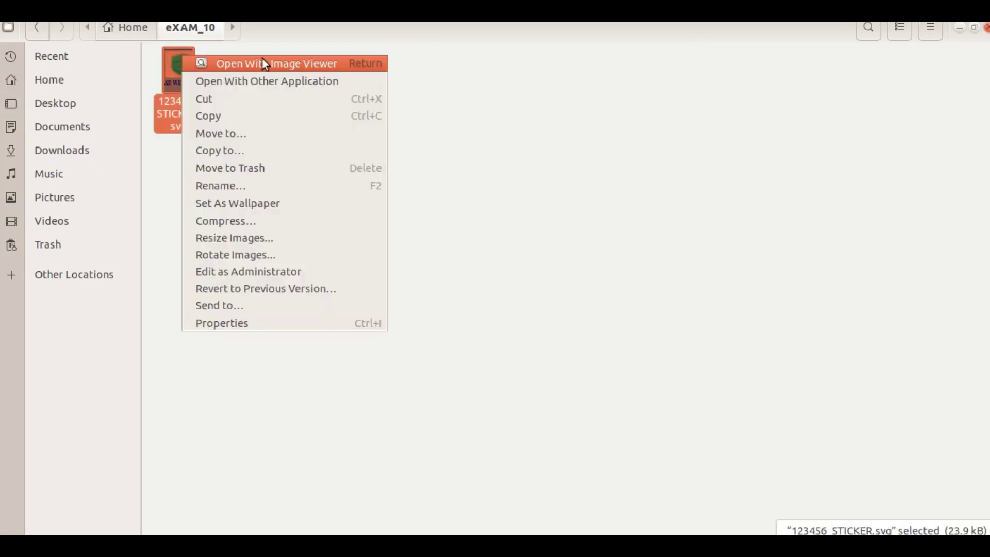
click(272, 88)
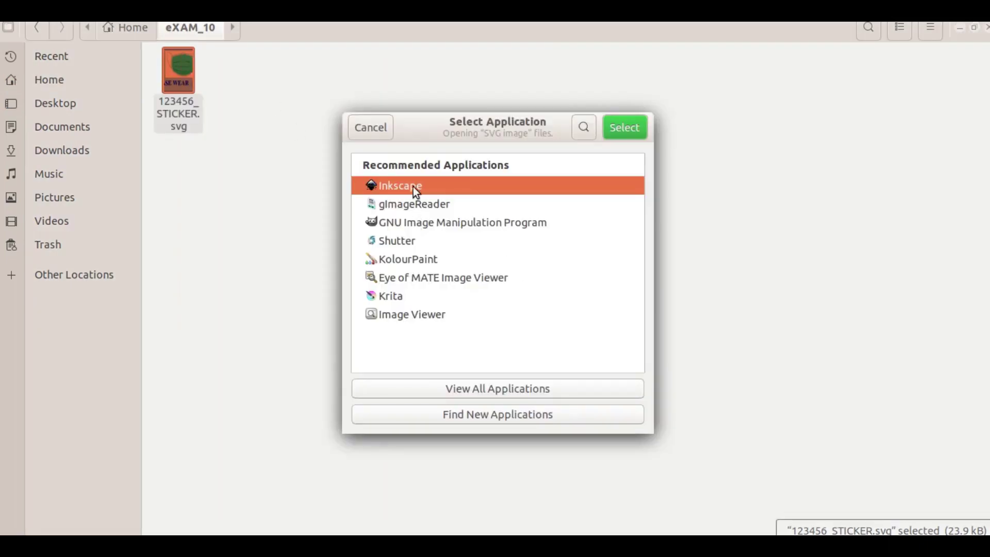
click(627, 129)
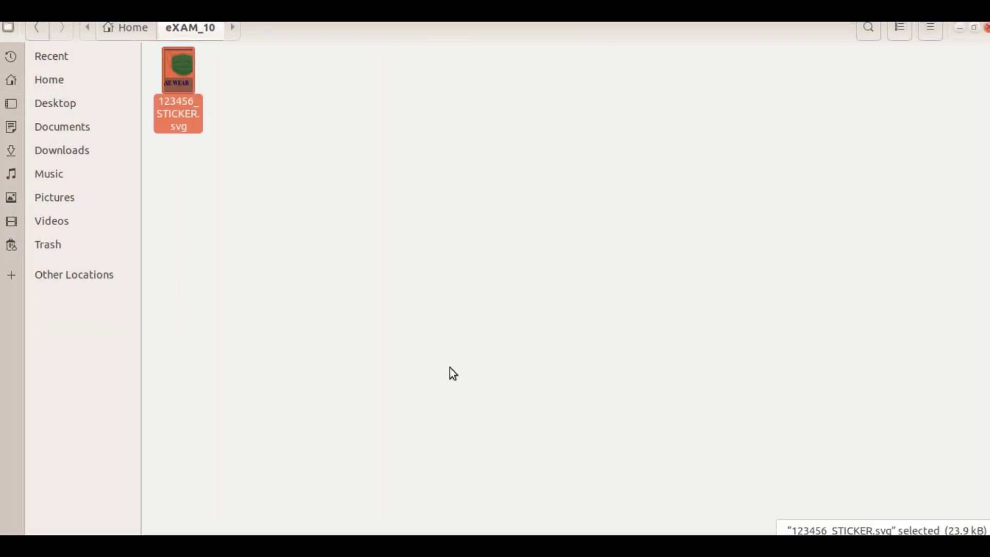